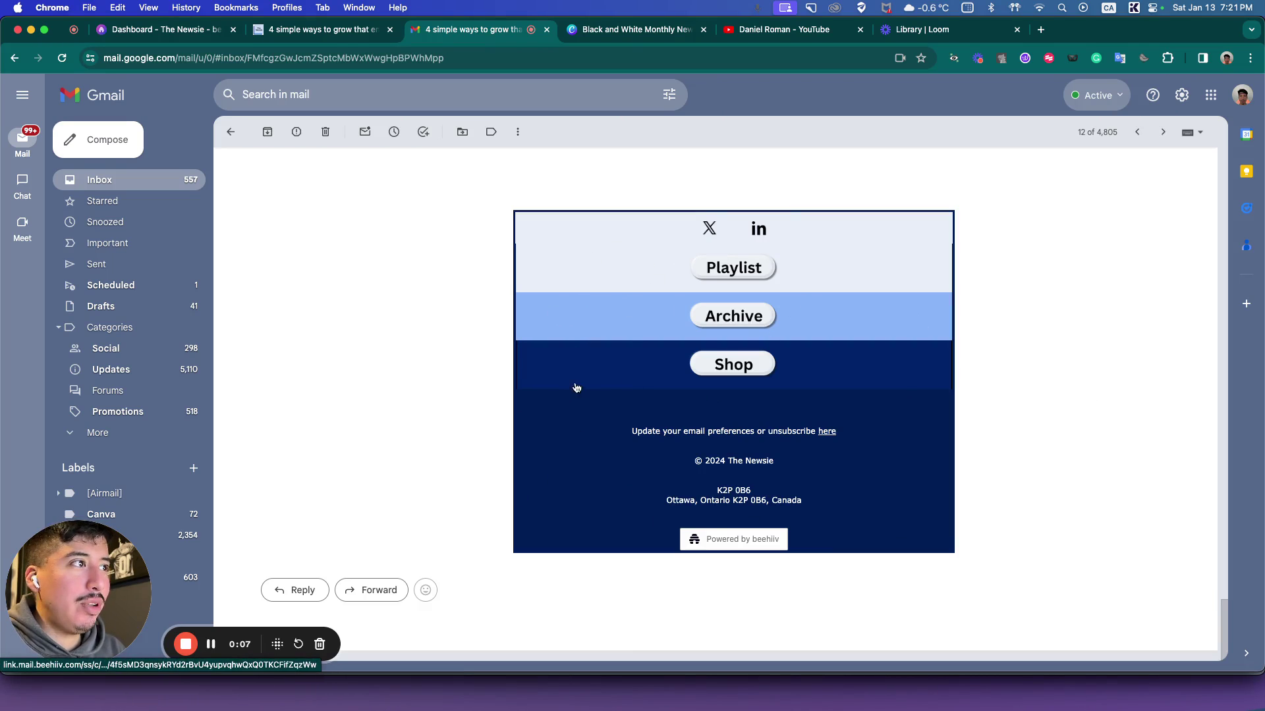
# Switch to the Canva design 'Black and White Monthly News Email Header'.
pyautogui.scroll(15, 578, 318)
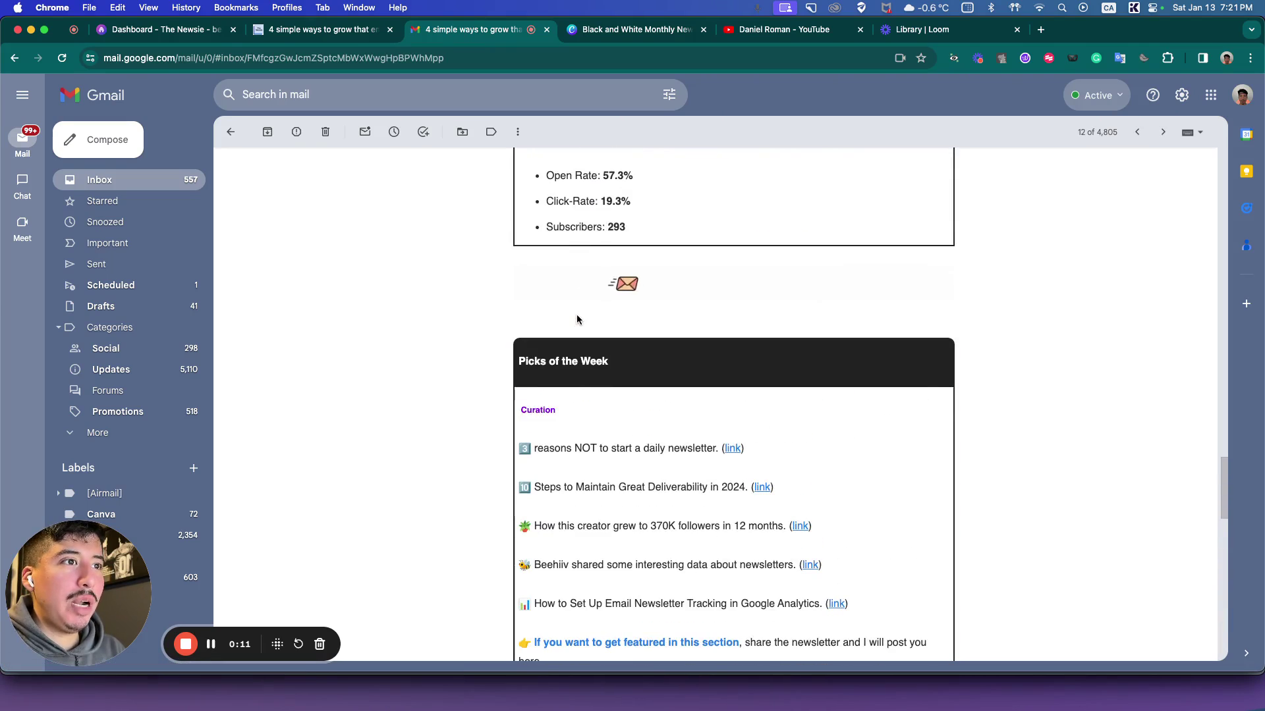
pyautogui.scroll(10, 576, 316)
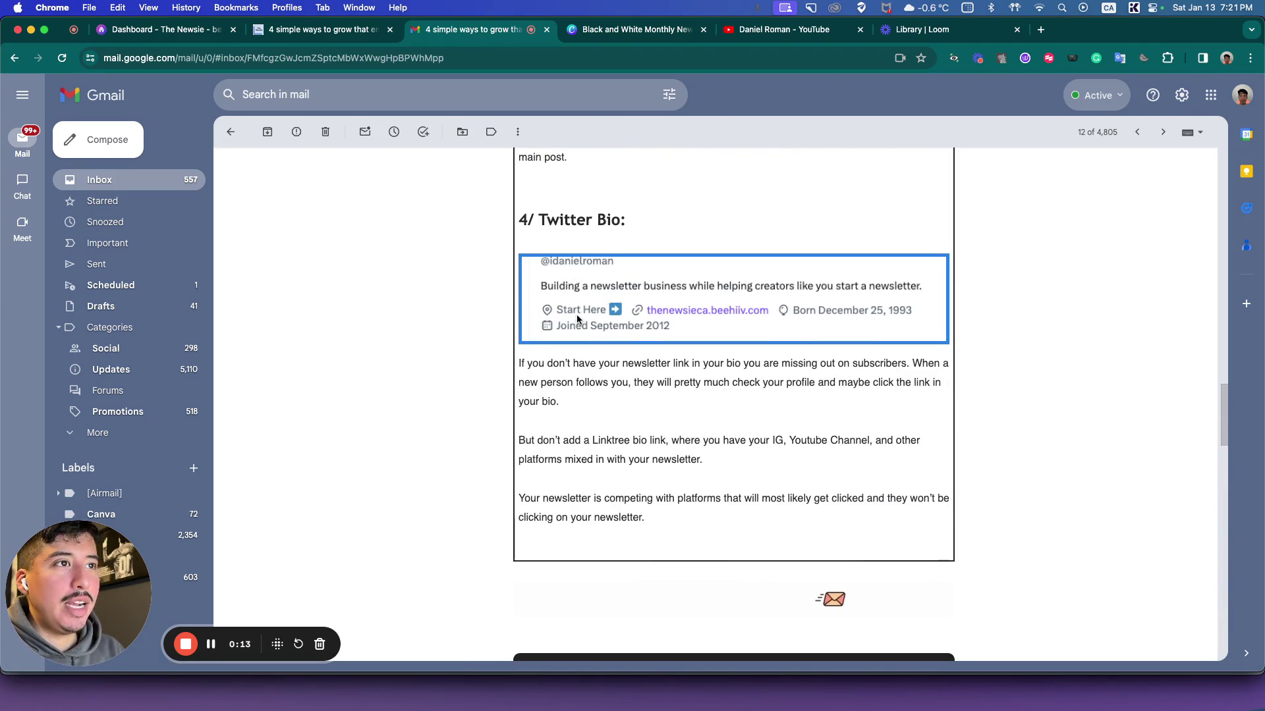
pyautogui.scroll(5, 576, 319)
pyautogui.scroll(-15, 576, 319)
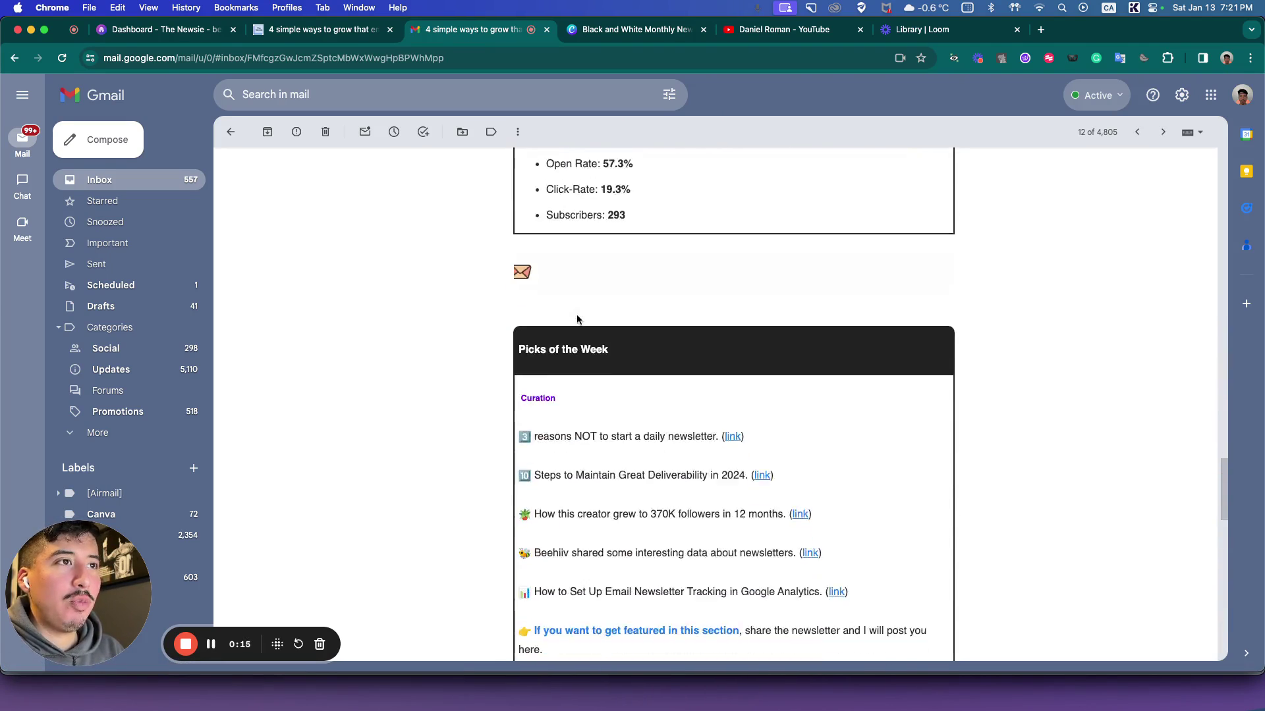
pyautogui.scroll(-15, 577, 319)
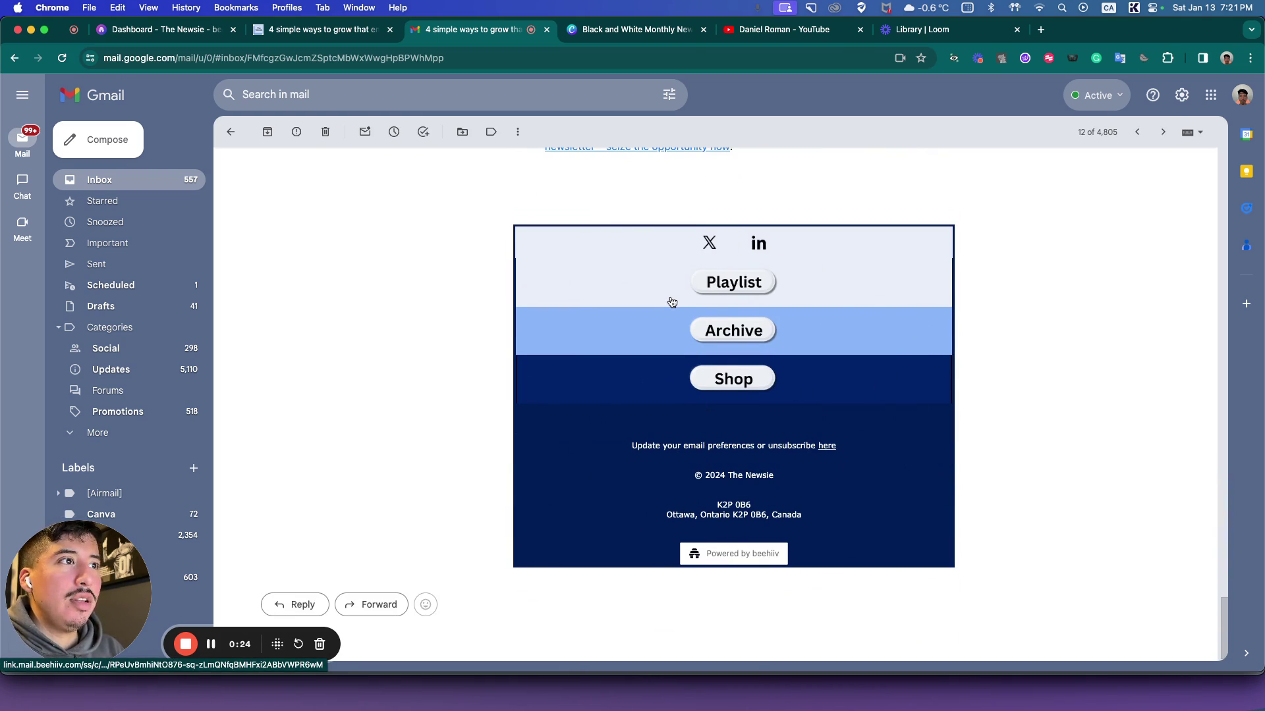
pyautogui.scroll(2, 672, 301)
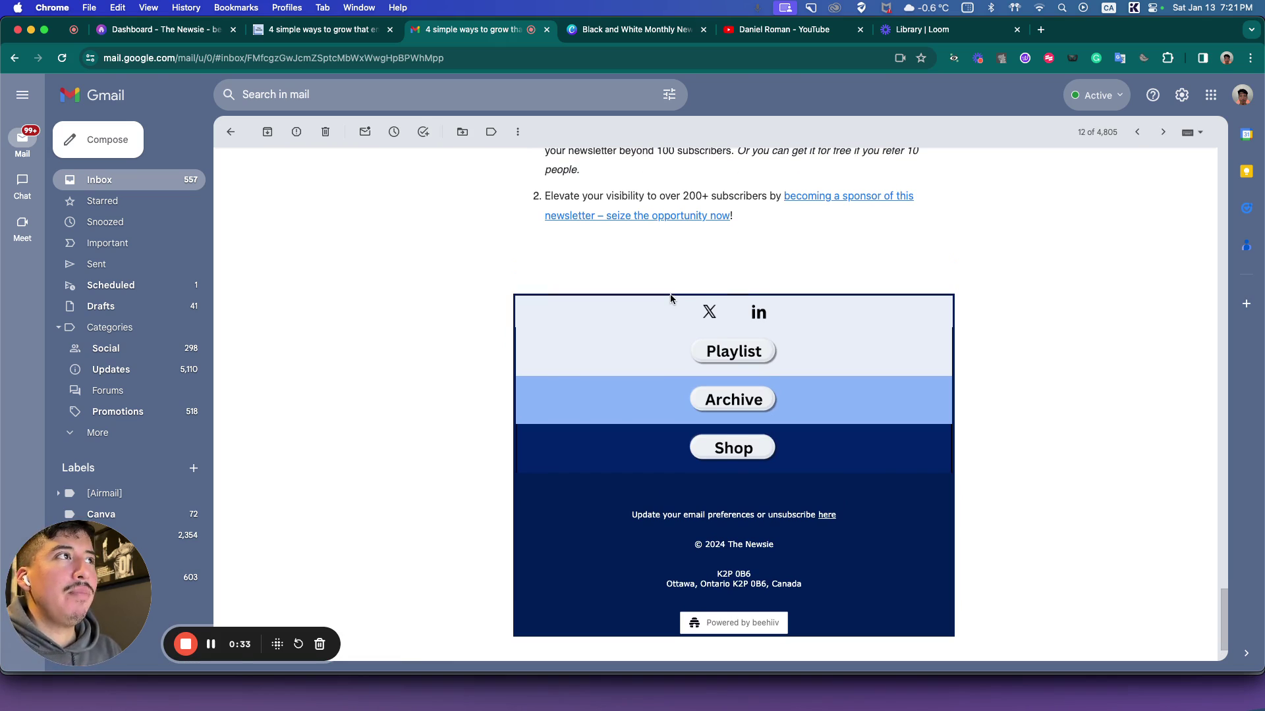
pyautogui.click(598, 30)
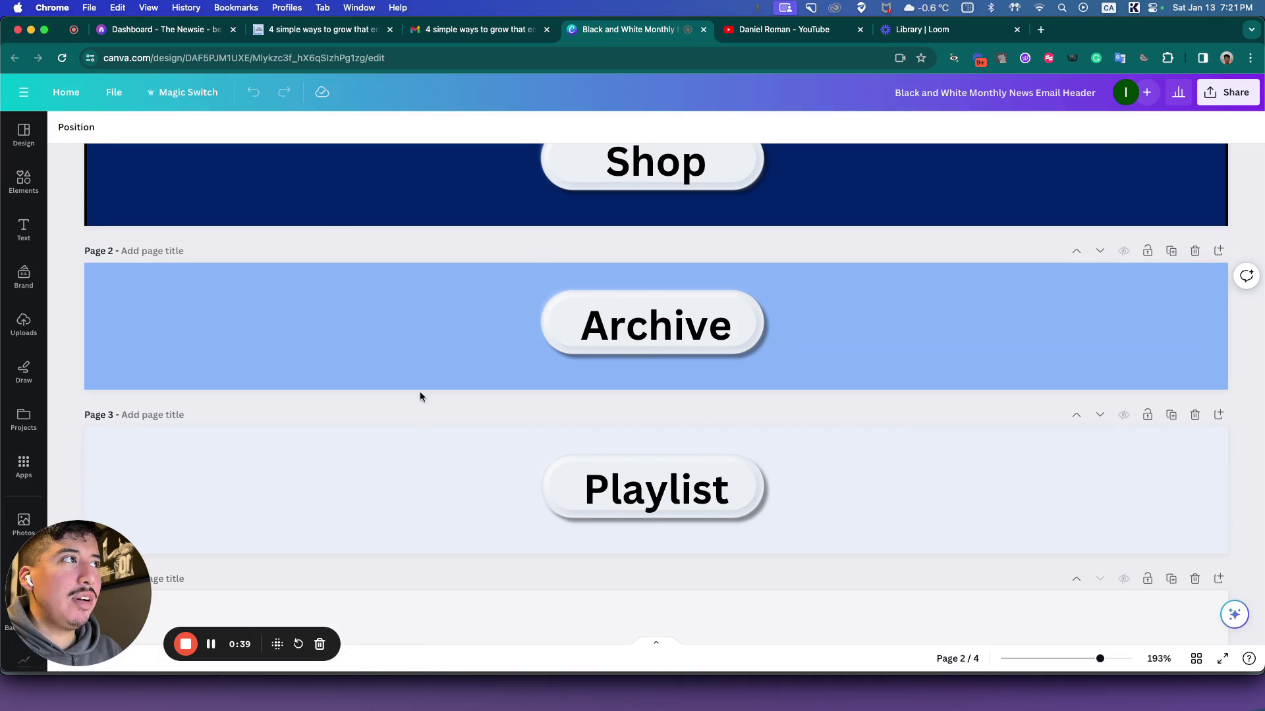
# Scroll through the Shop, Archive and Playlist button pages and glance at the File menu.
pyautogui.scroll(2, 420, 395)
pyautogui.scroll(-3, 466, 326)
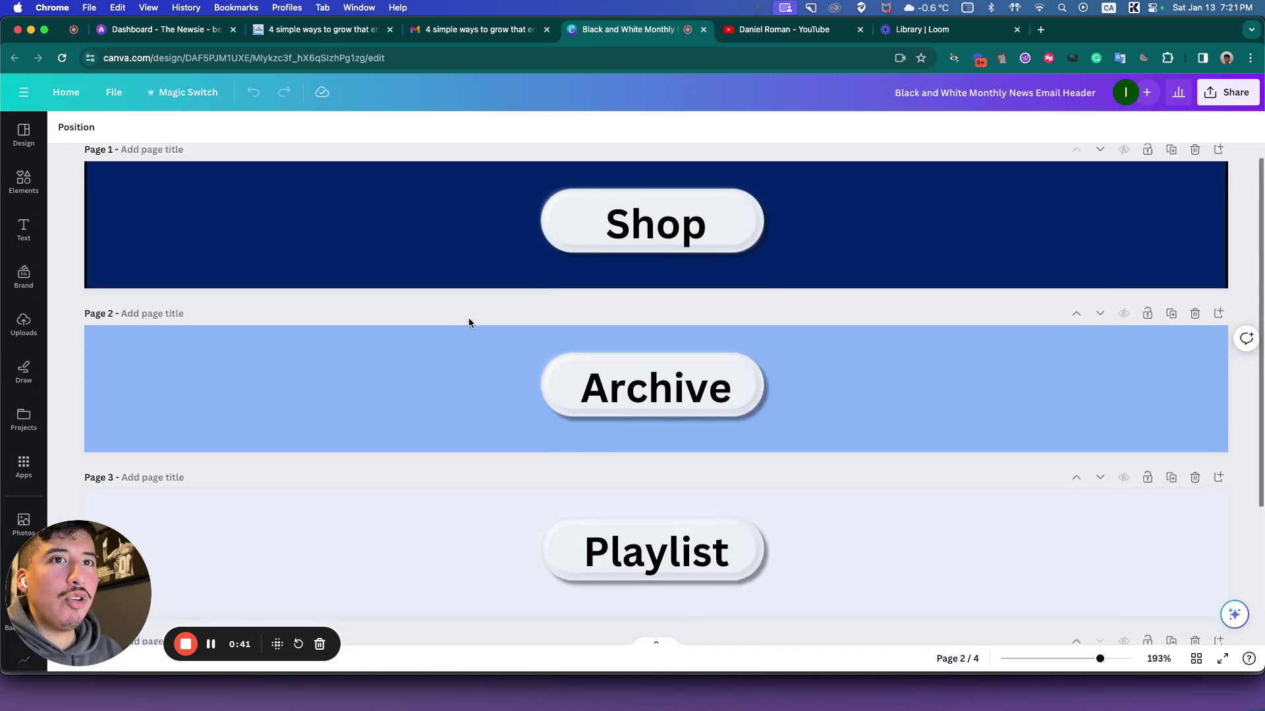
pyautogui.scroll(4, 469, 319)
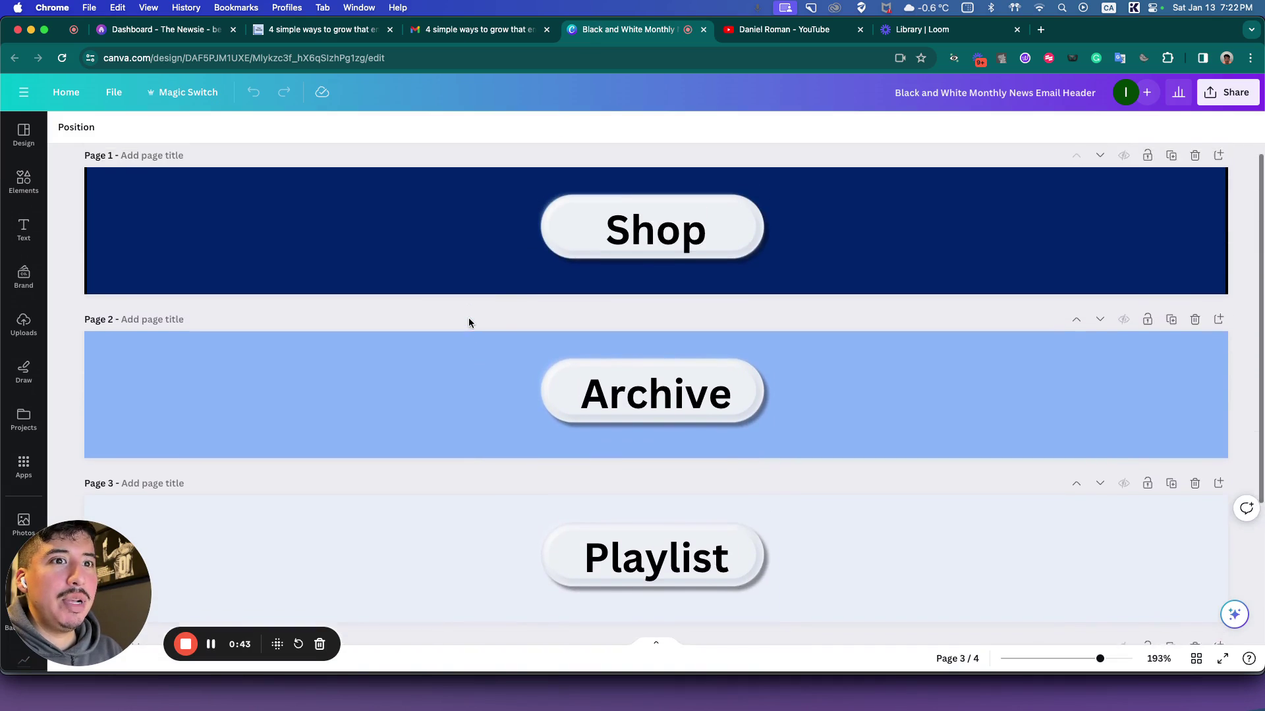
pyautogui.scroll(-3, 469, 318)
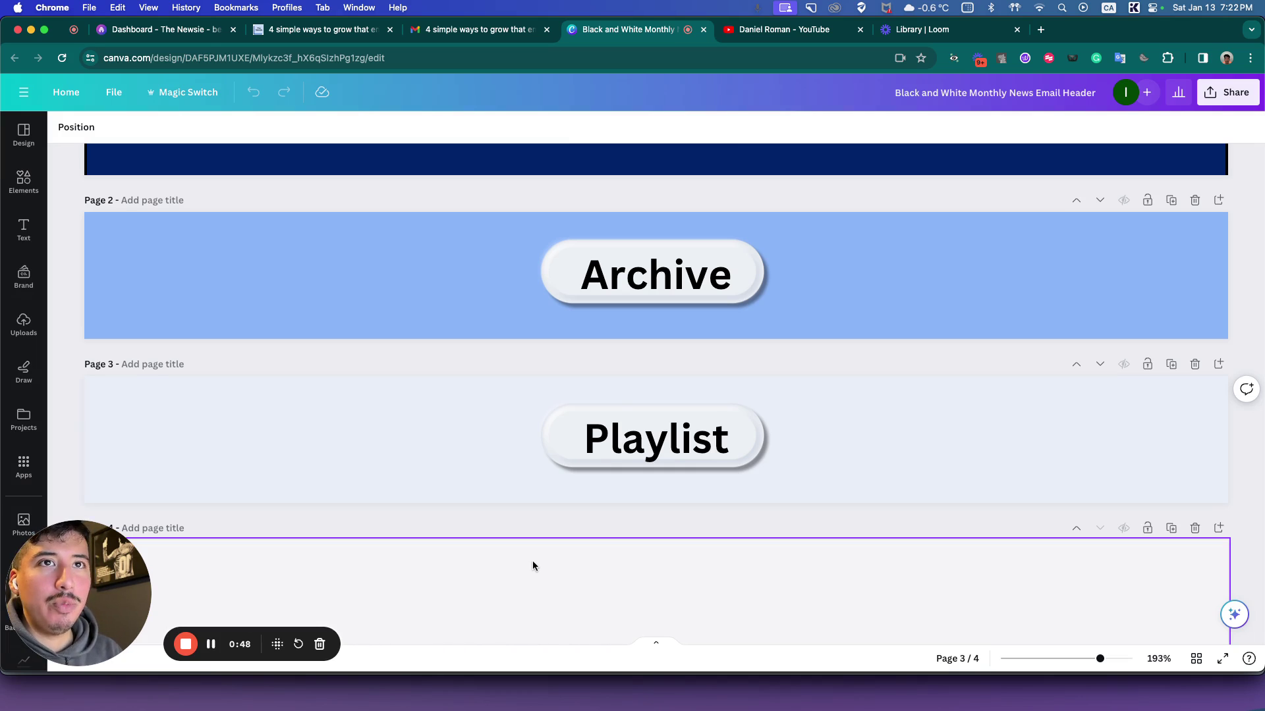
pyautogui.scroll(3, 533, 565)
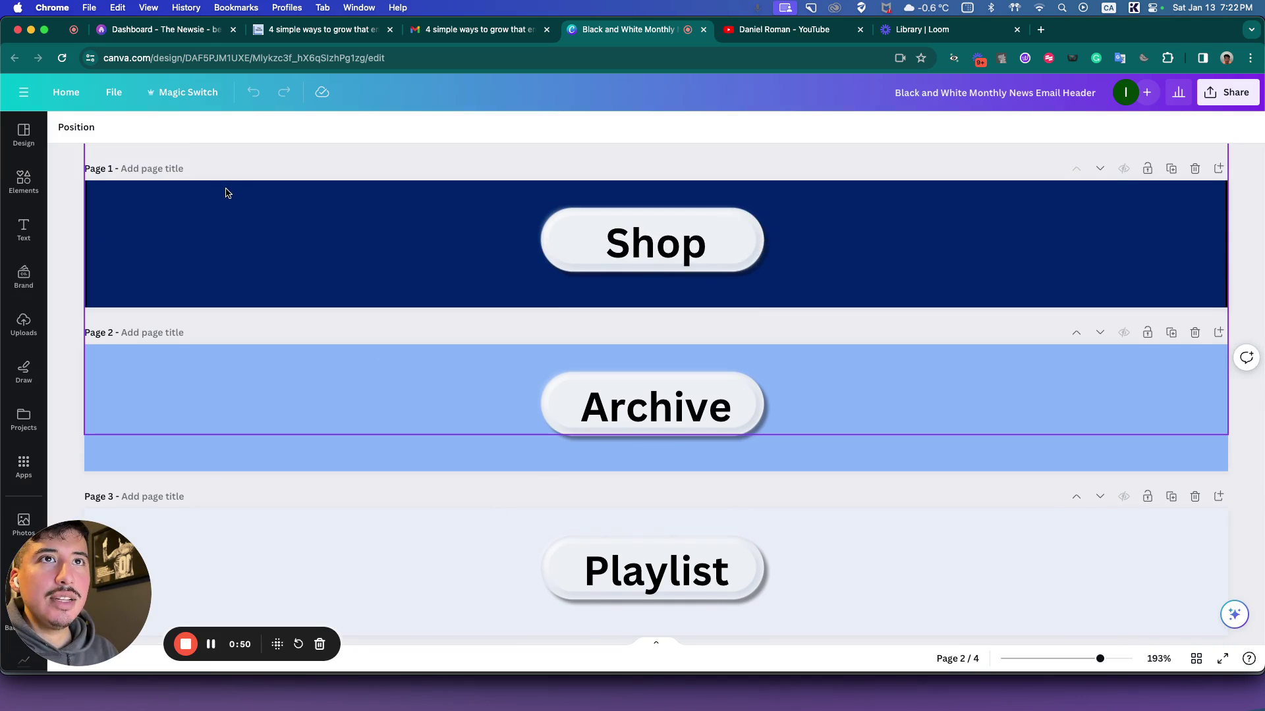
pyautogui.click(115, 96)
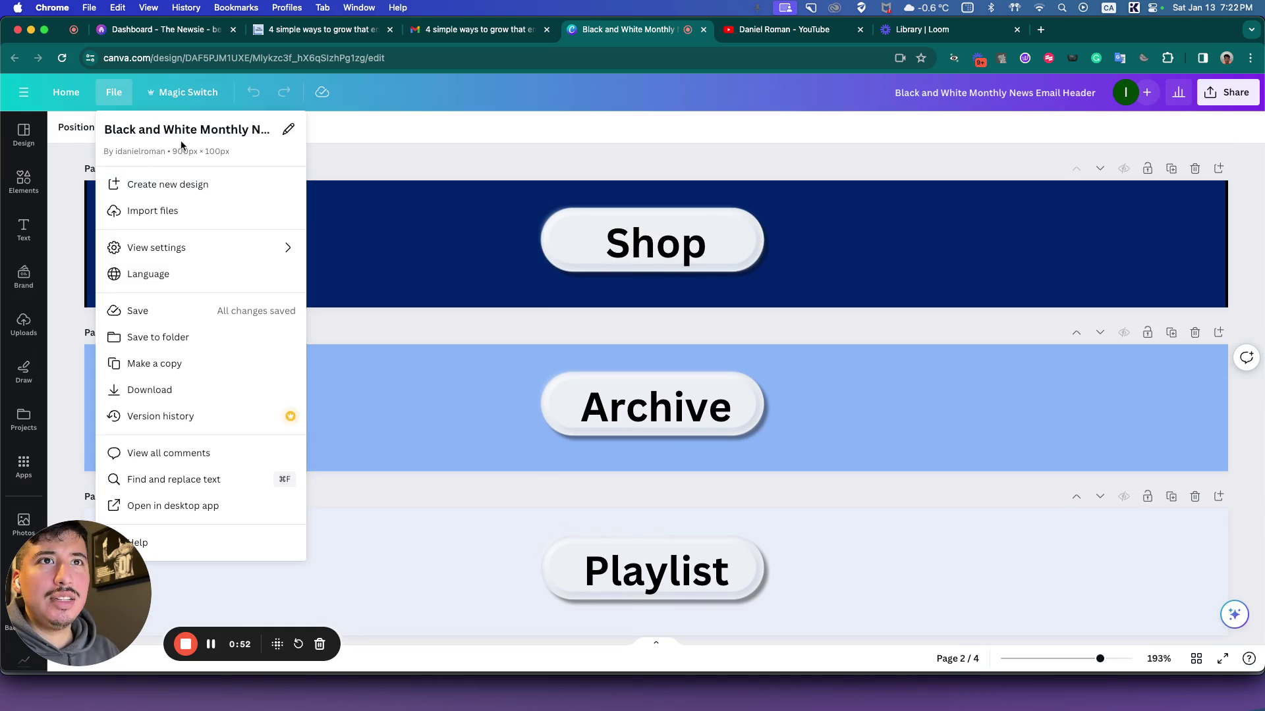
pyautogui.click(59, 363)
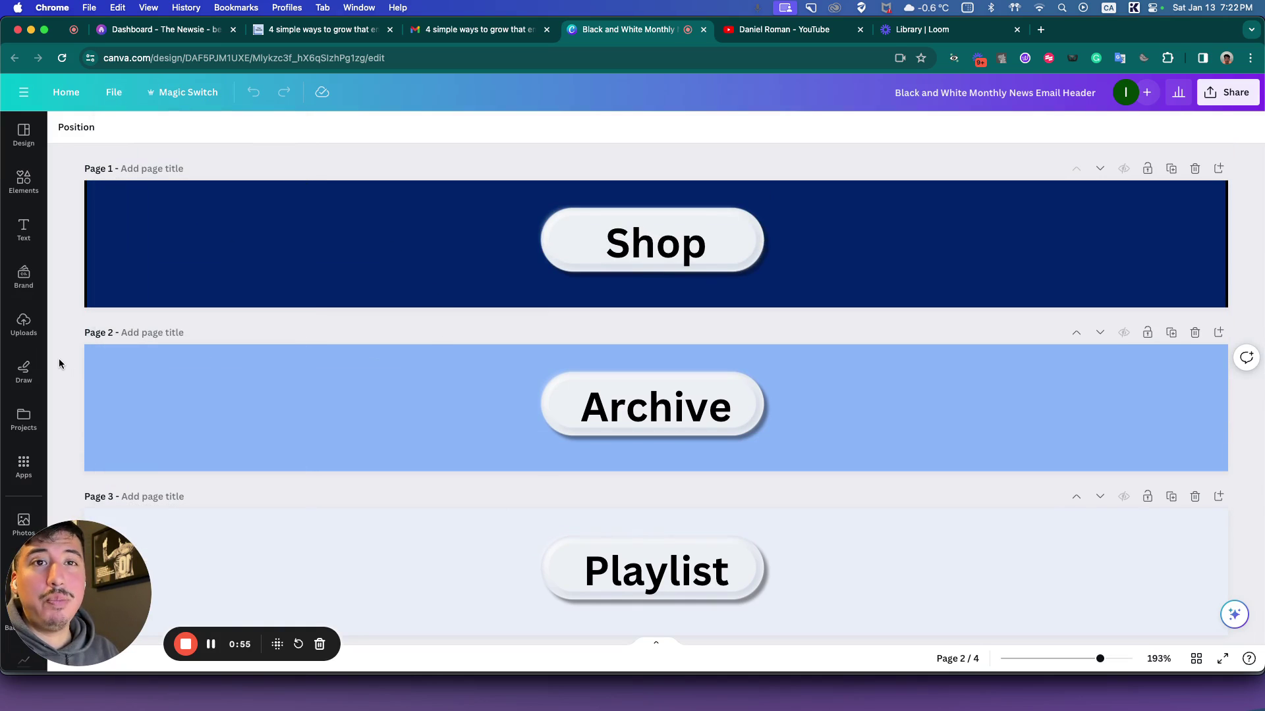
# Briefly check Gmail, then come back to the Canva button design.
pyautogui.scroll(-5, 224, 388)
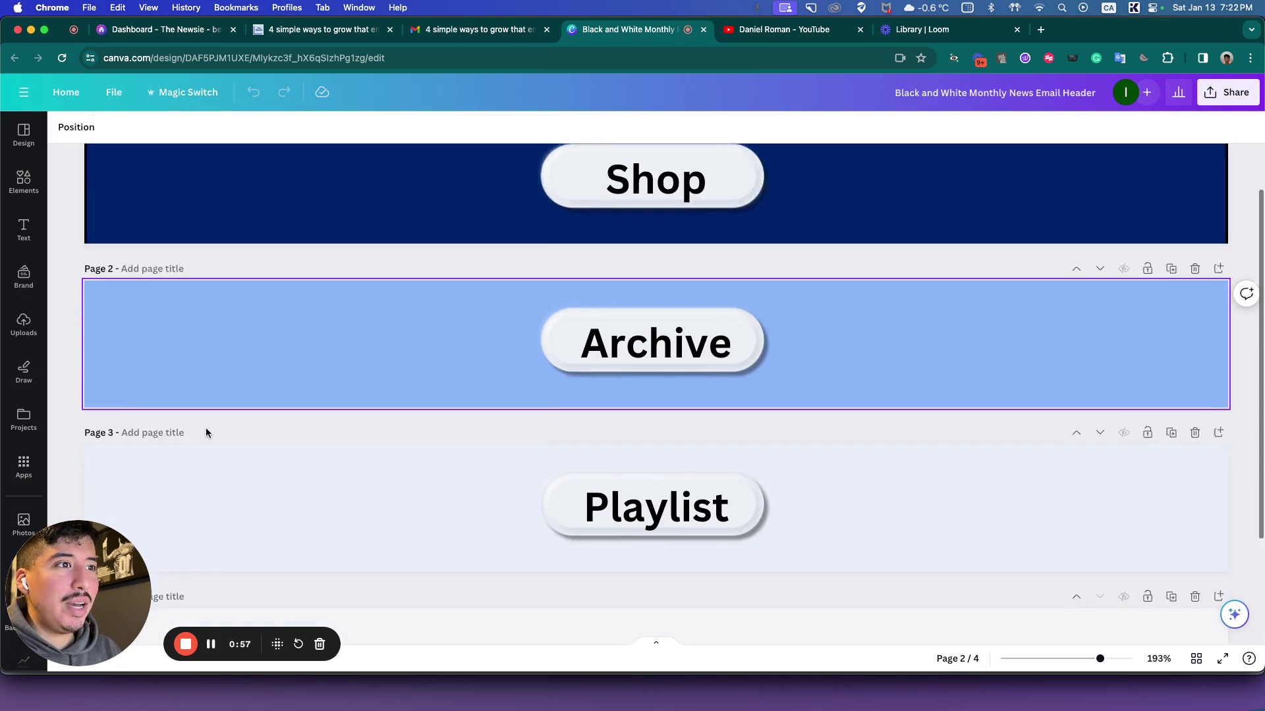
pyautogui.scroll(5, 474, 314)
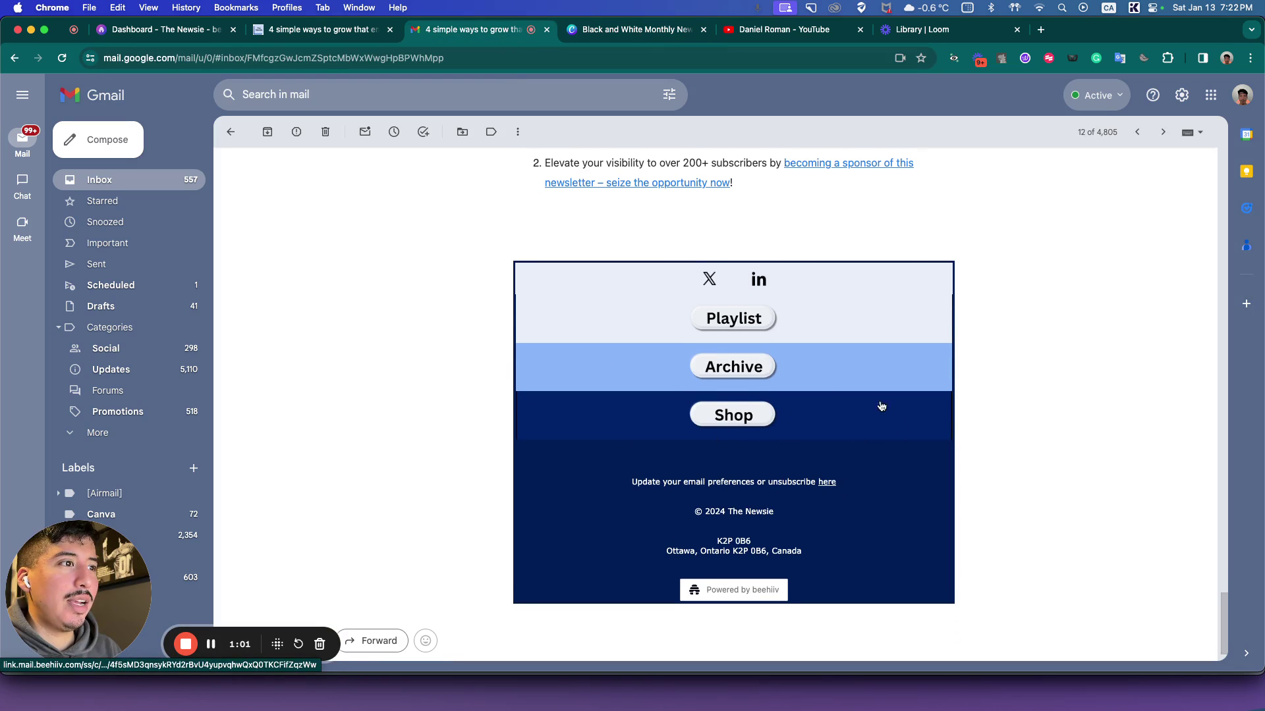
pyautogui.click(593, 29)
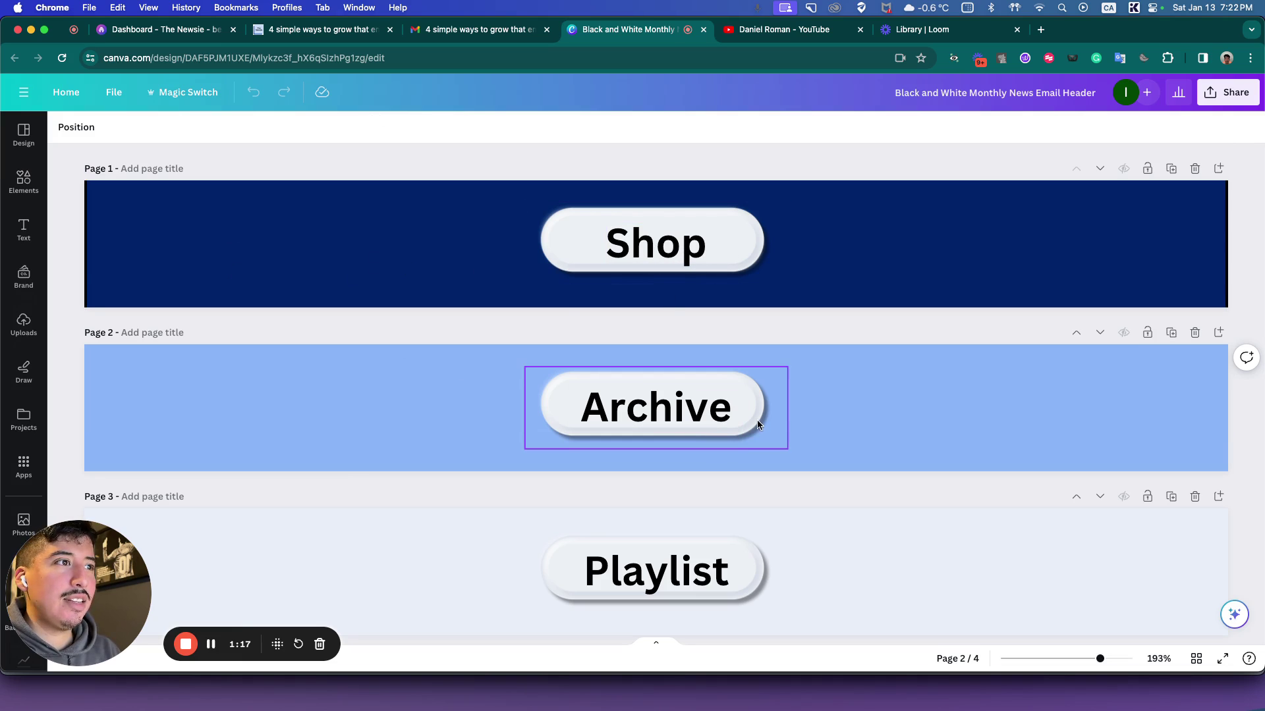
# Inspect the Shop button image's position settings and photo effects.
pyautogui.click(758, 234)
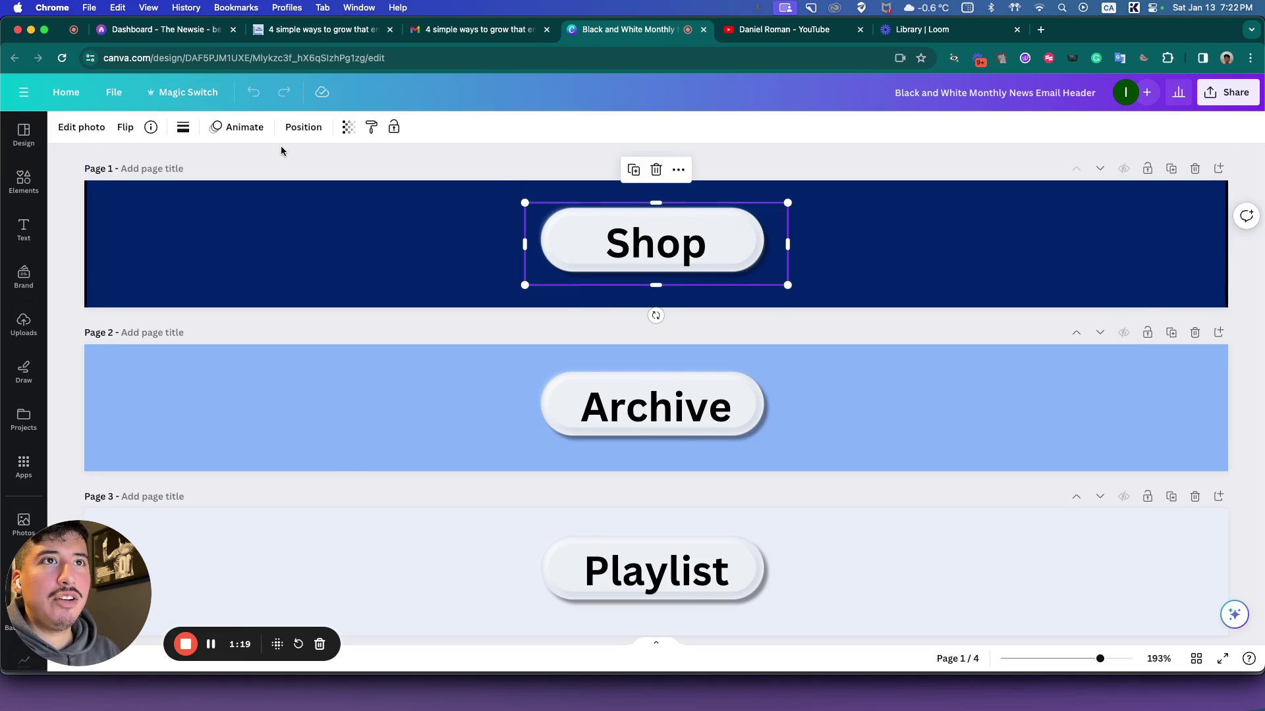
pyautogui.click(293, 127)
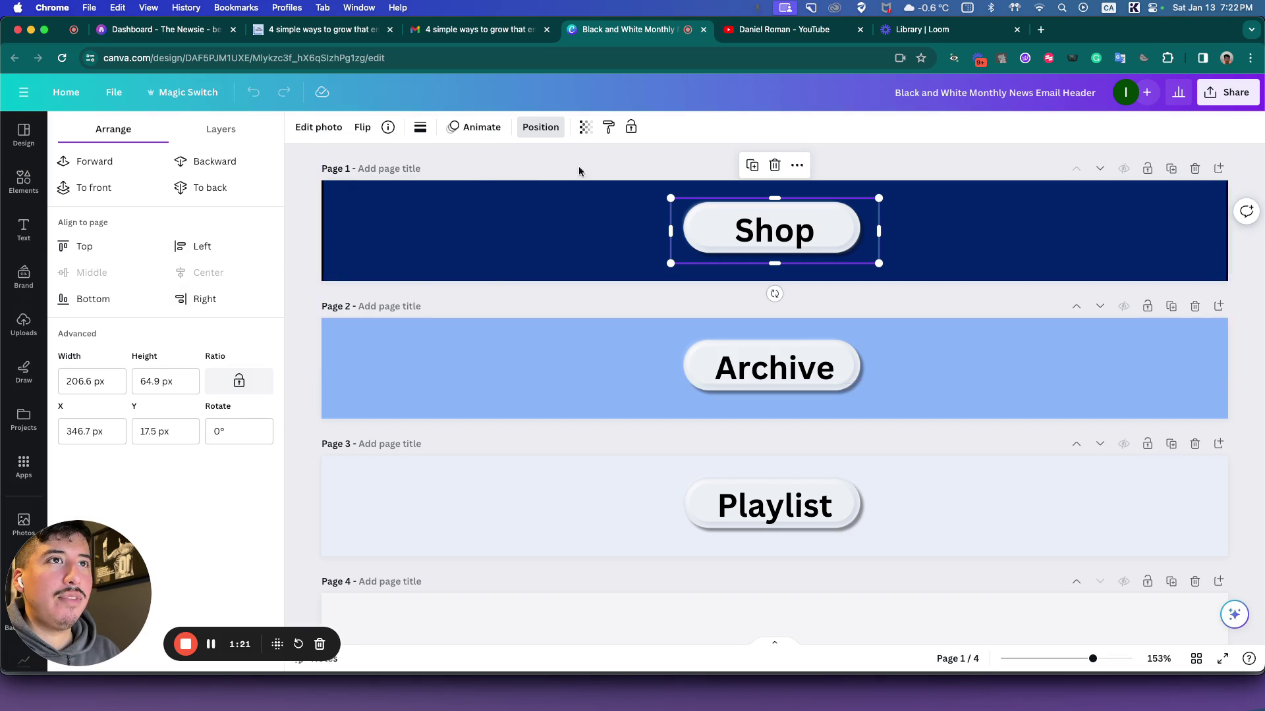
pyautogui.click(623, 241)
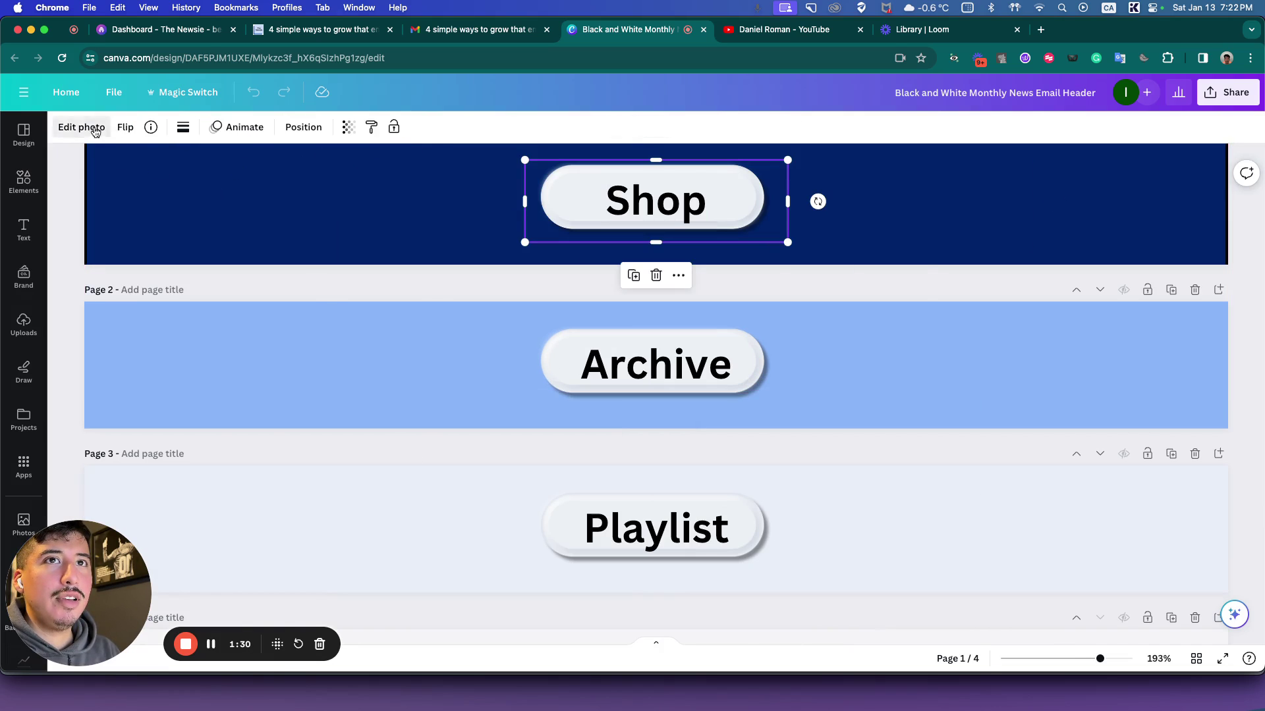
pyautogui.click(83, 128)
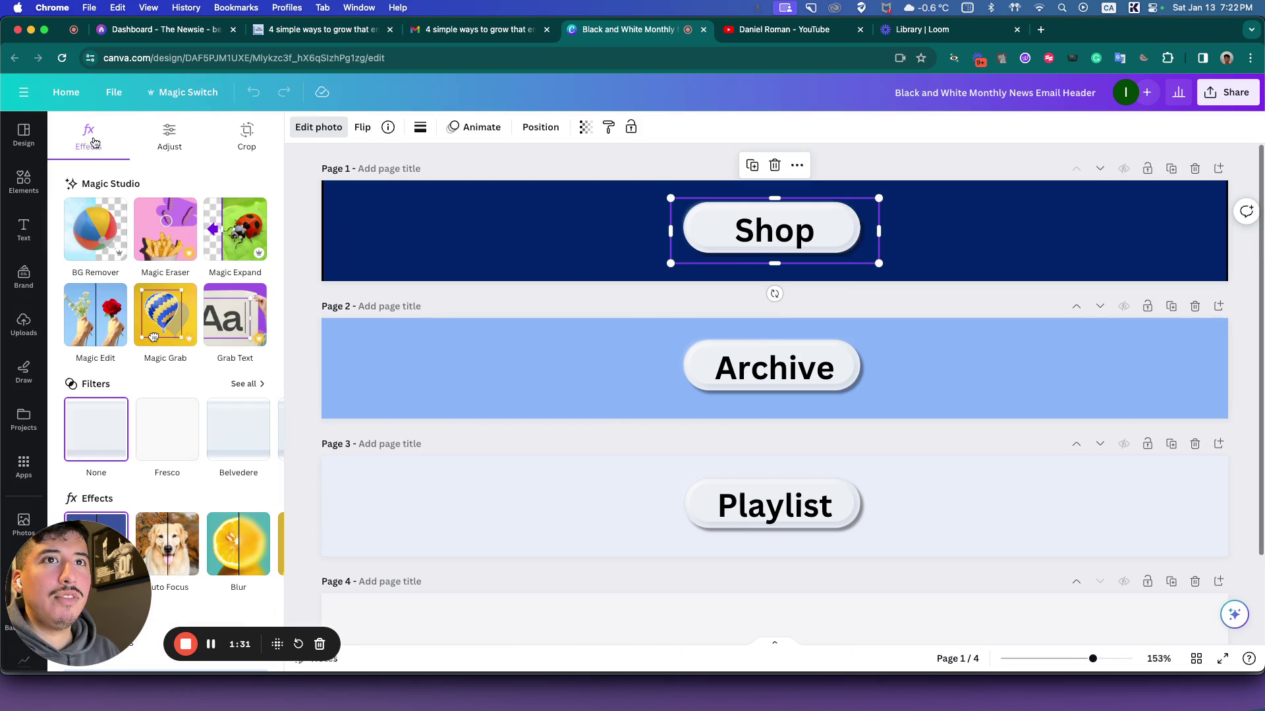
pyautogui.scroll(-2, 111, 455)
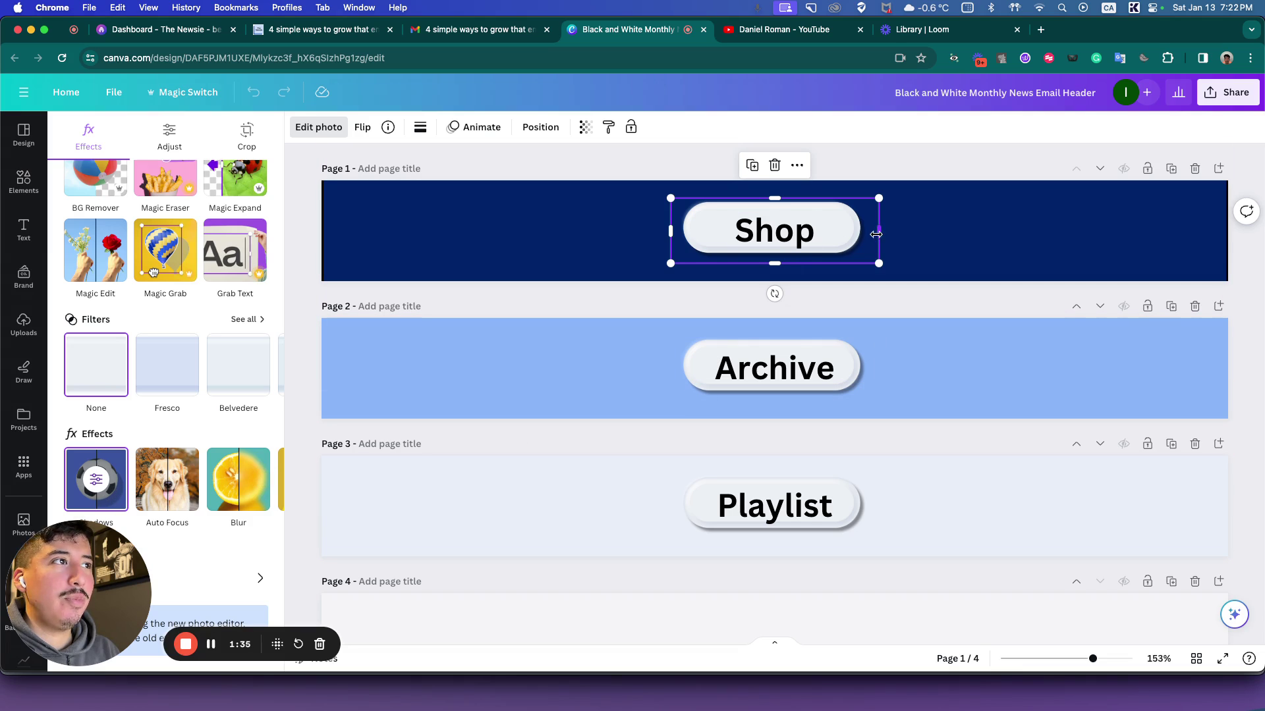
pyautogui.scroll(-1, 771, 356)
# Compare with the buttons in the sent Gmail email, then close the photo effects panel.
pyautogui.click(472, 29)
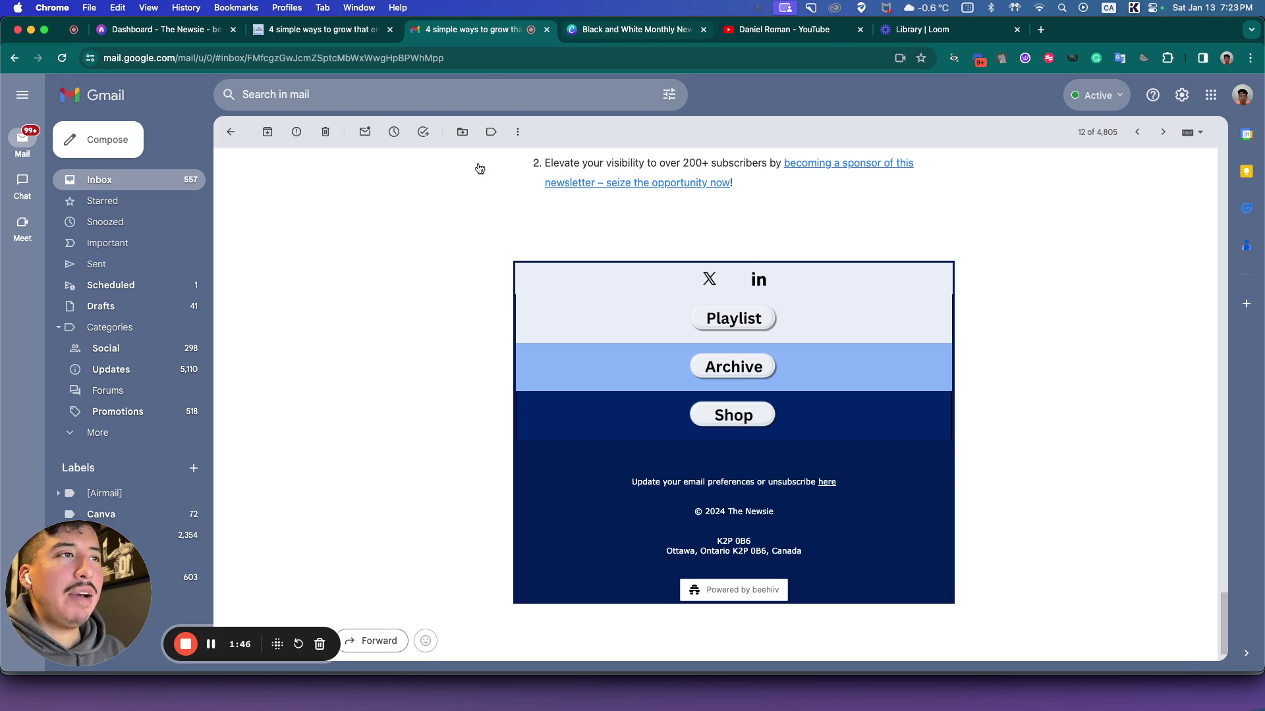
pyautogui.click(626, 29)
pyautogui.scroll(1, 681, 363)
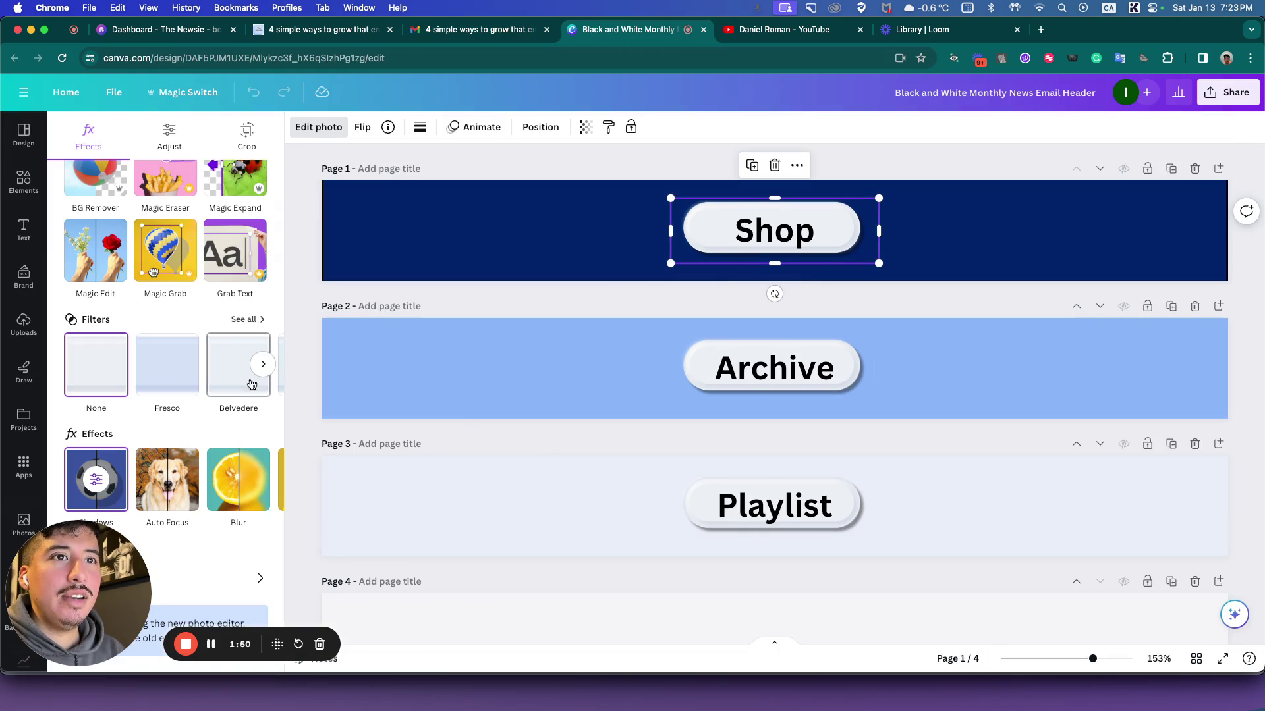
pyautogui.click(298, 349)
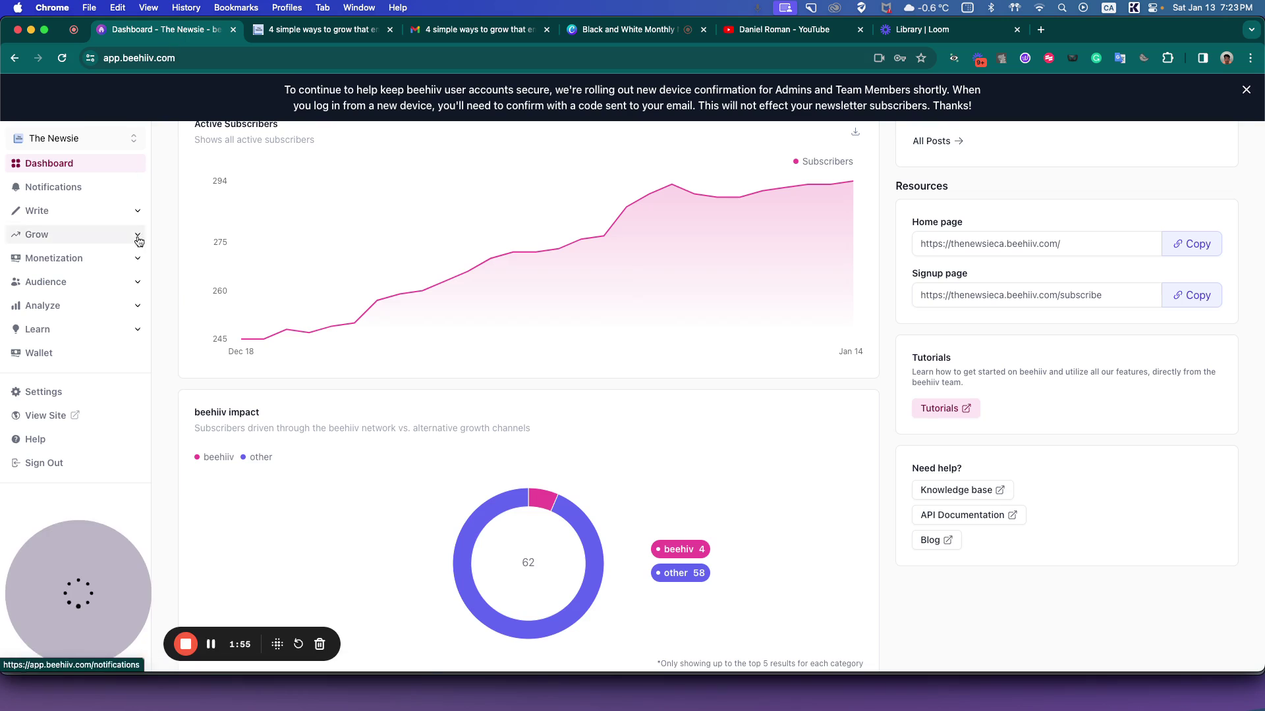
# In beehiiv's Design Lab, expand Email Footer and choose 'Add Custom Content To Footer'.
pyautogui.click(93, 399)
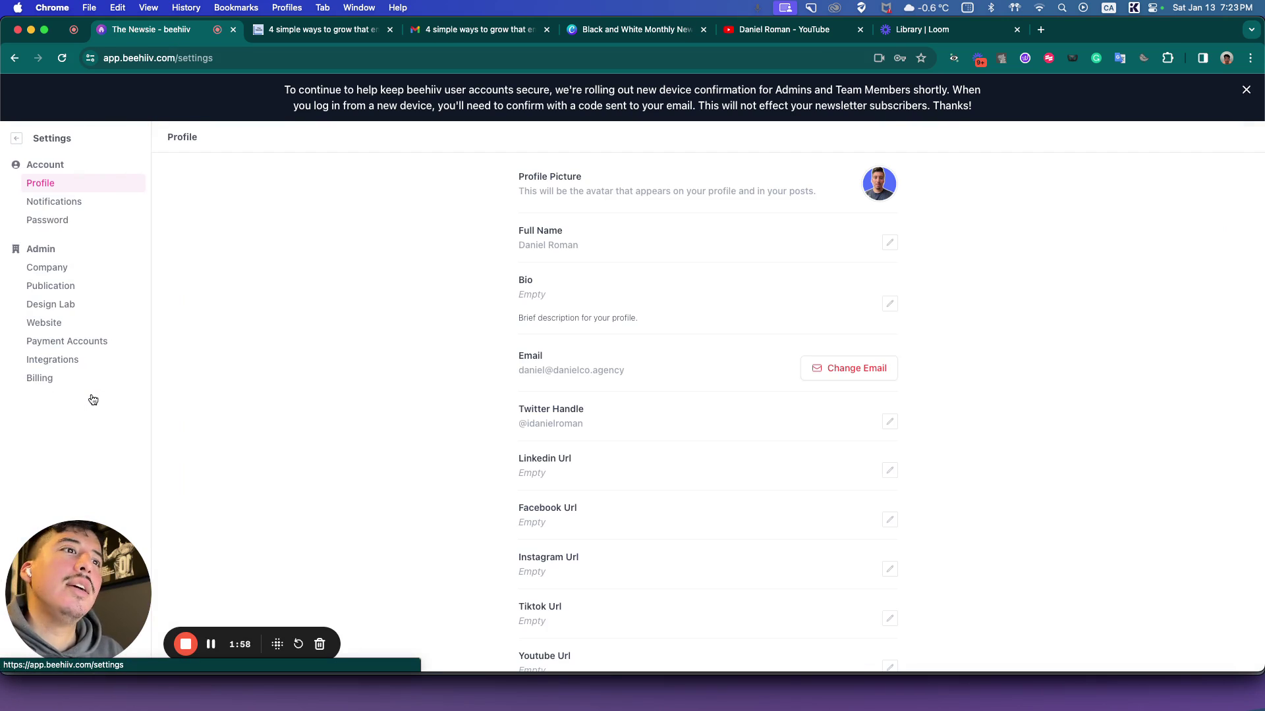
pyautogui.click(61, 309)
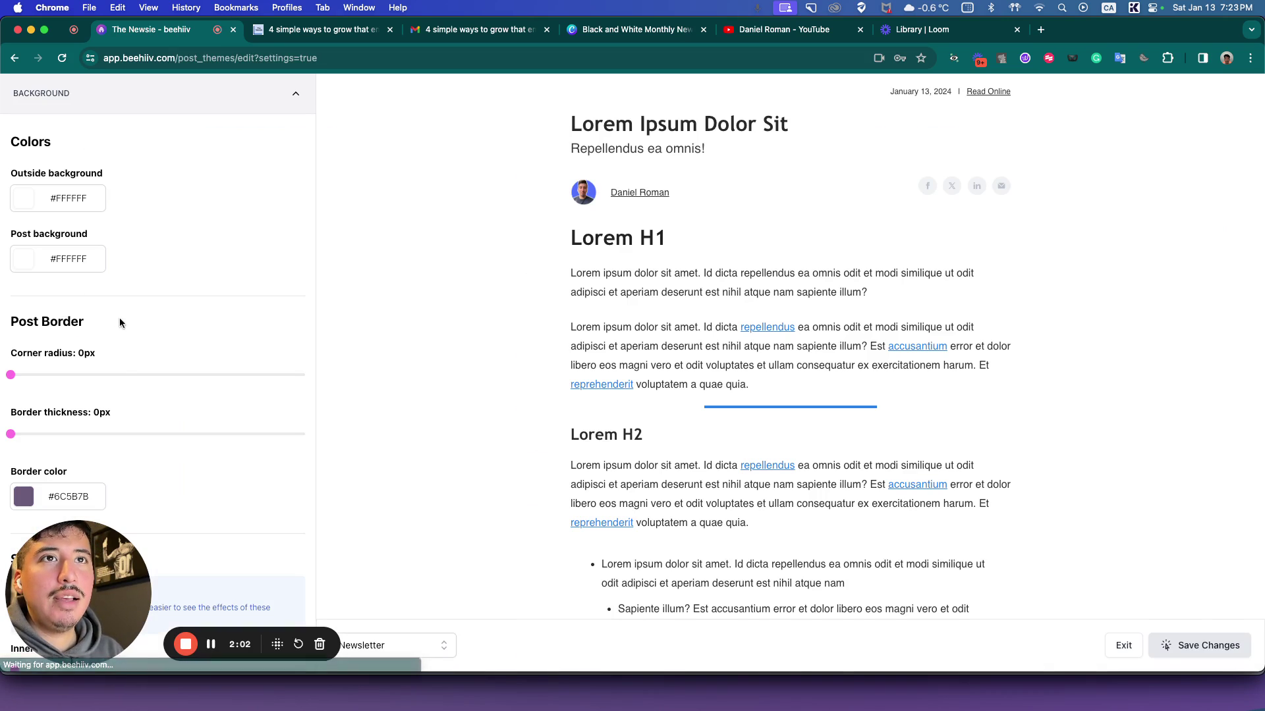
pyautogui.click(213, 109)
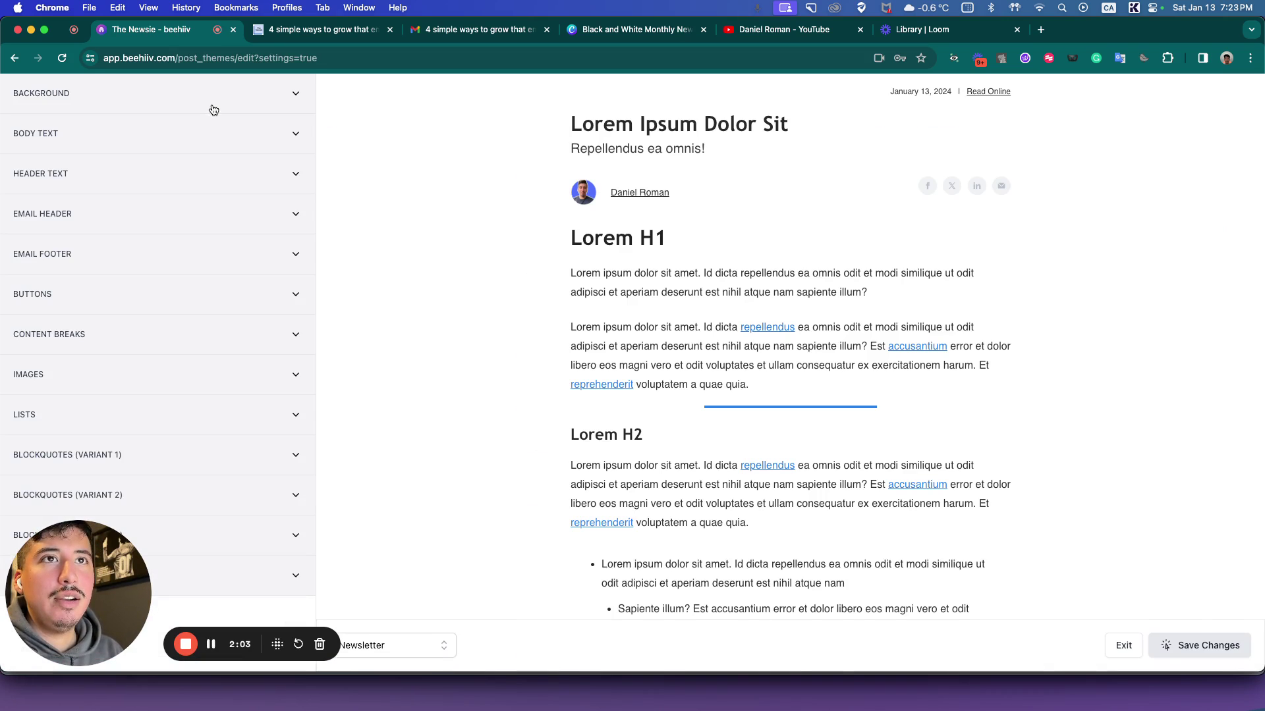
pyautogui.click(181, 257)
pyautogui.scroll(-8, 180, 257)
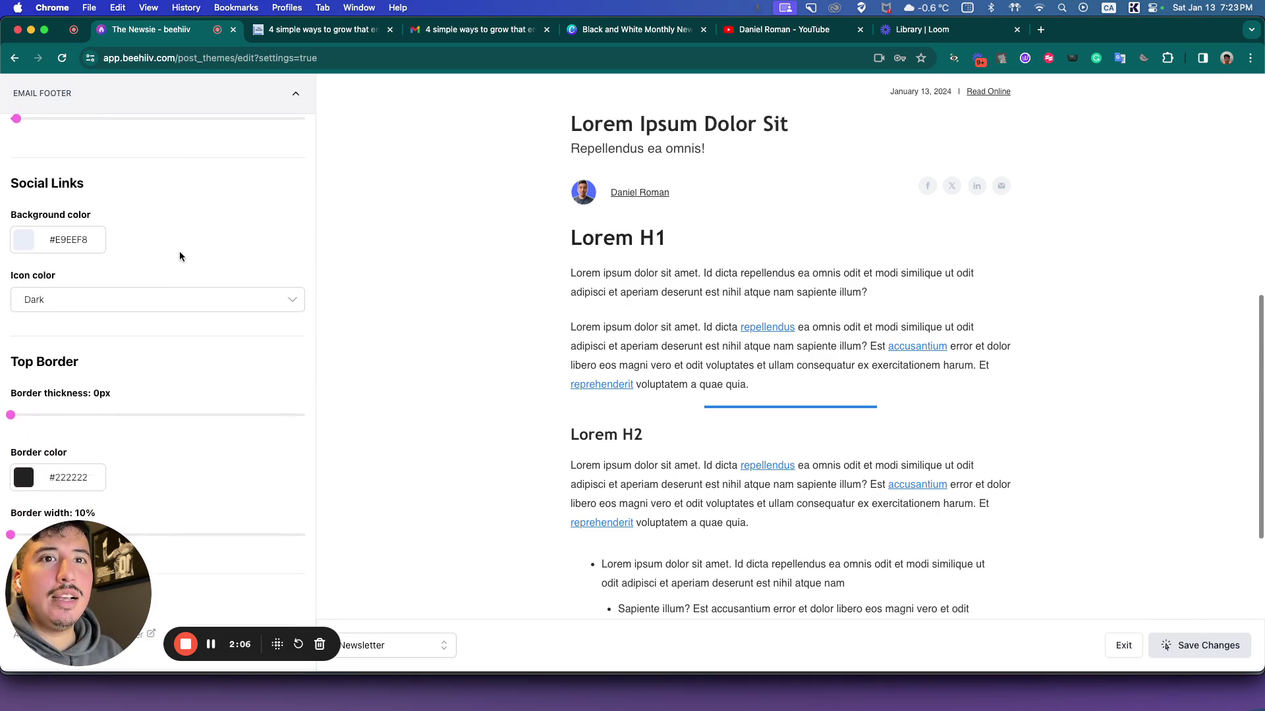
pyautogui.scroll(-5, 180, 256)
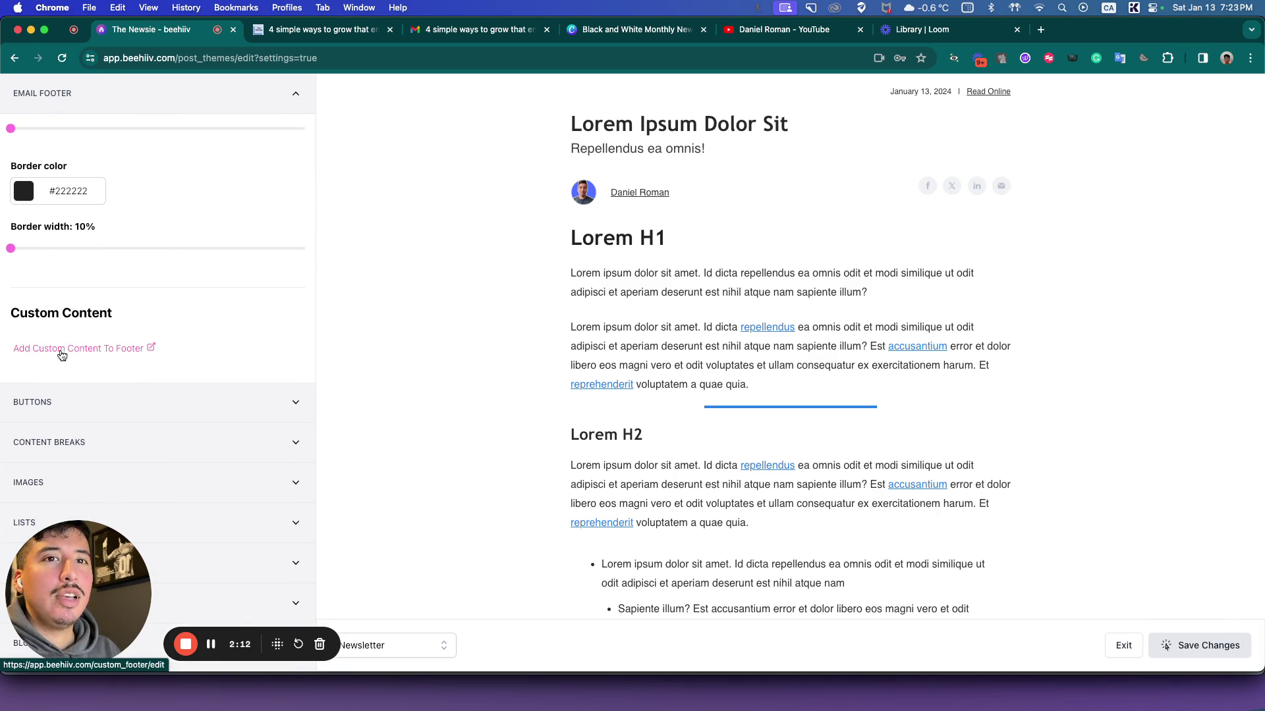
pyautogui.click(62, 351)
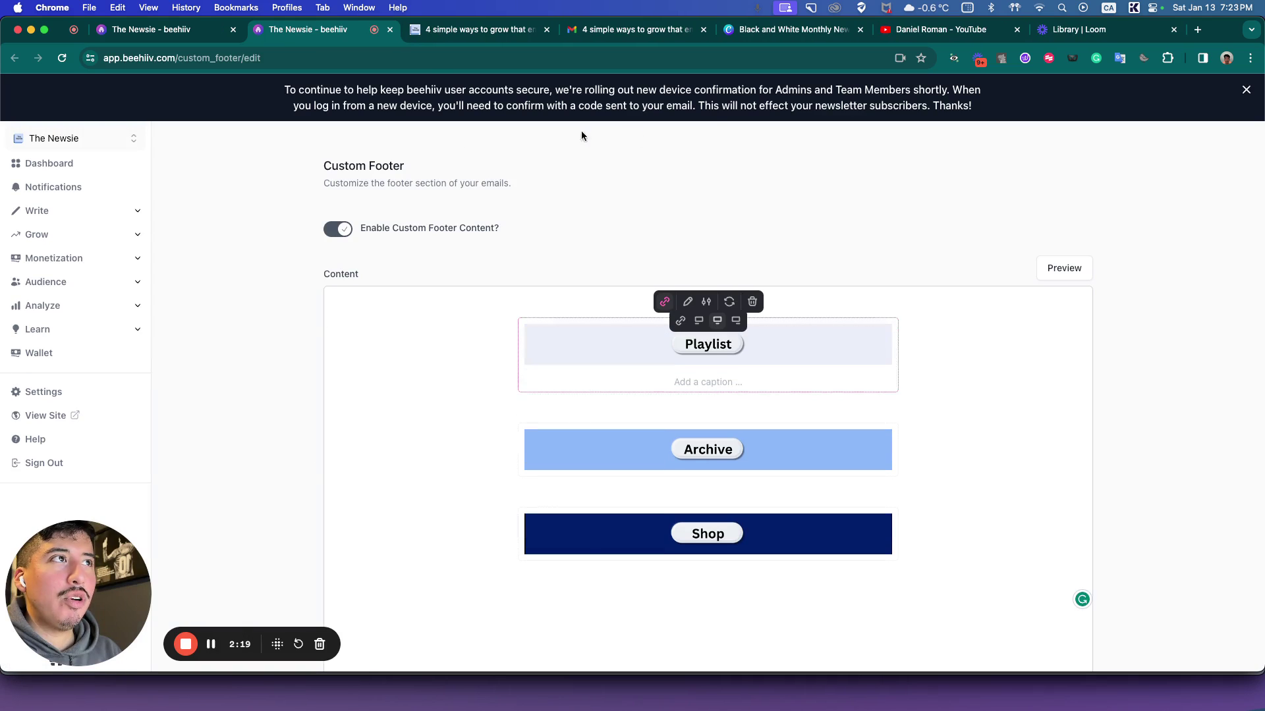
# Check the Canva designs, select the Playlist and Archive footer images, then go to Gmail.
pyautogui.click(749, 38)
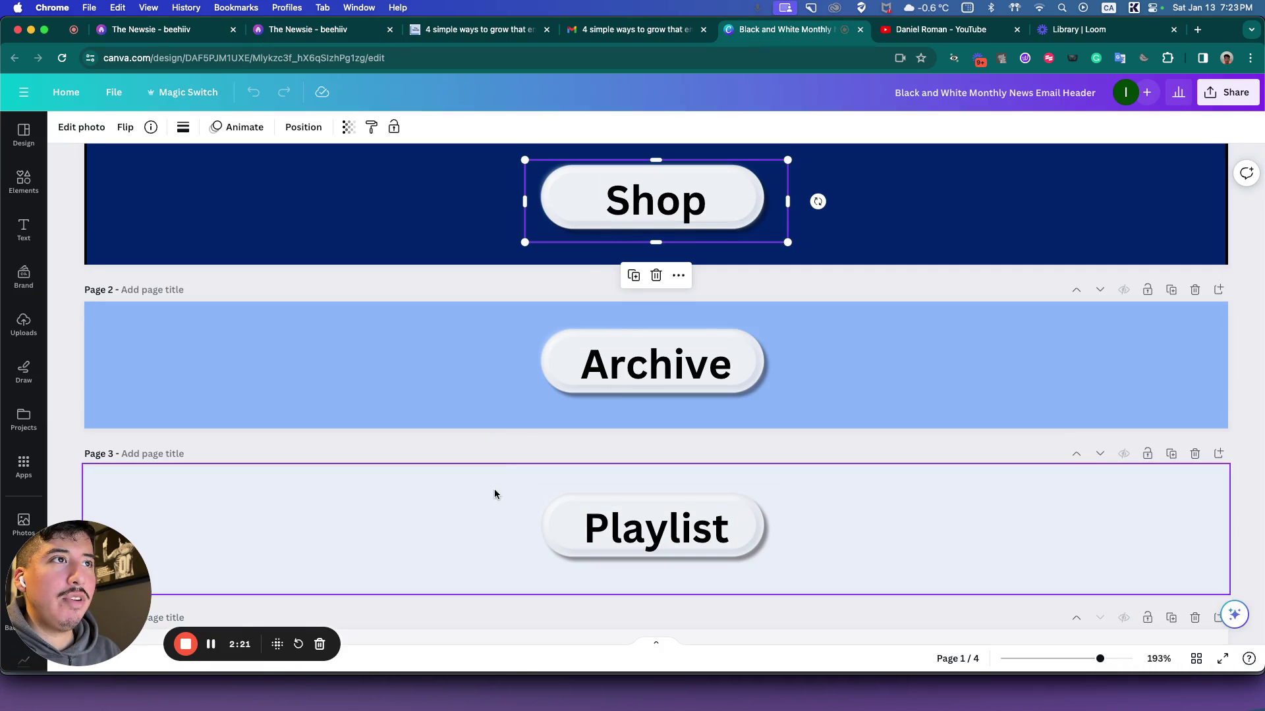
pyautogui.click(326, 32)
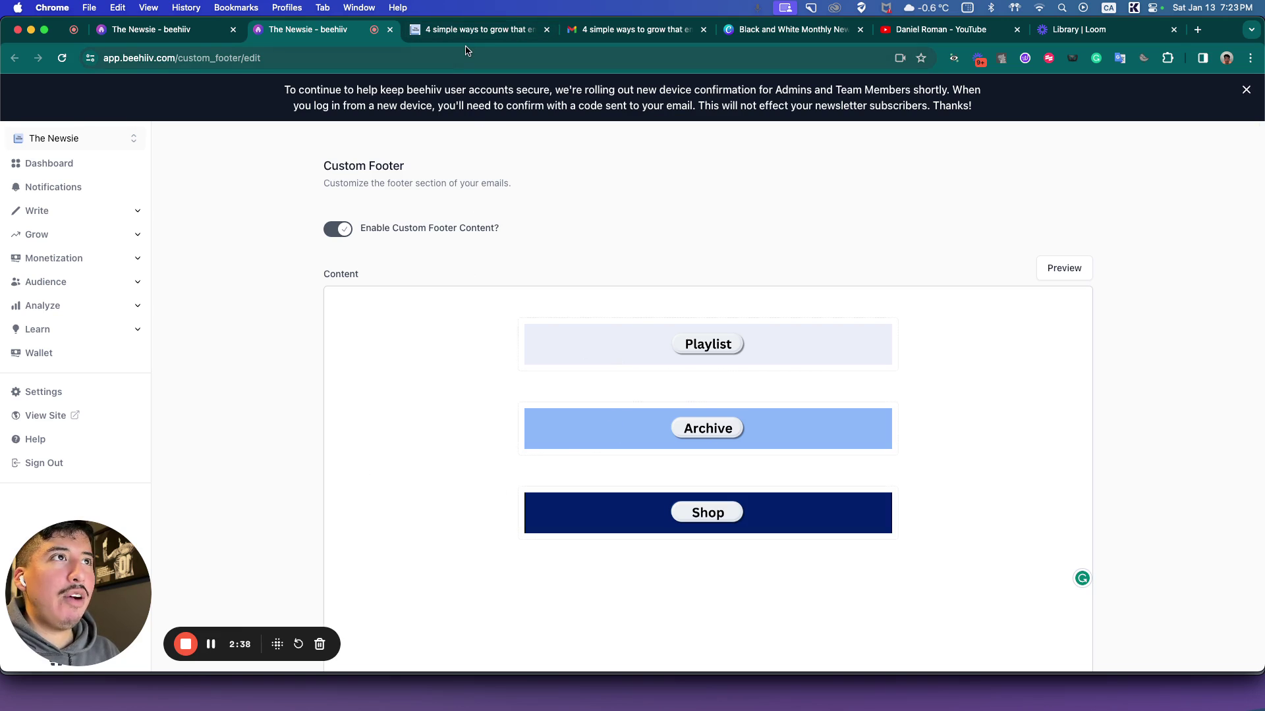
pyautogui.click(643, 350)
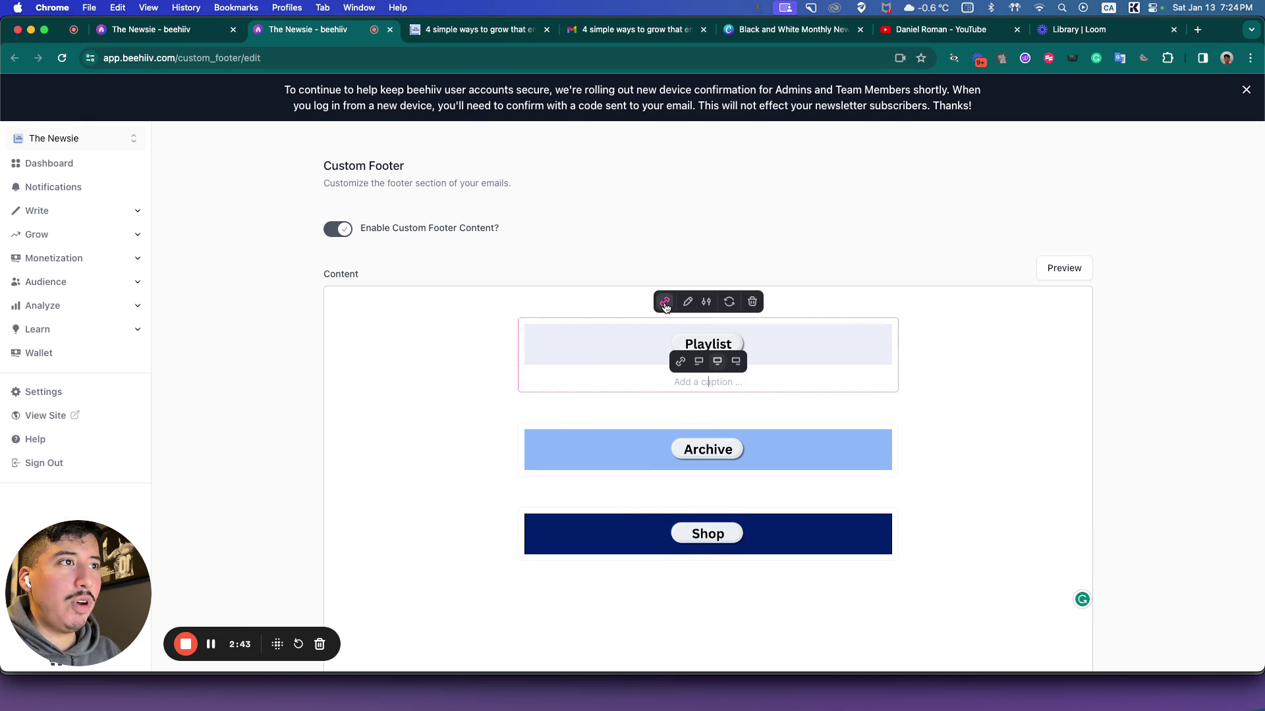
pyautogui.click(602, 464)
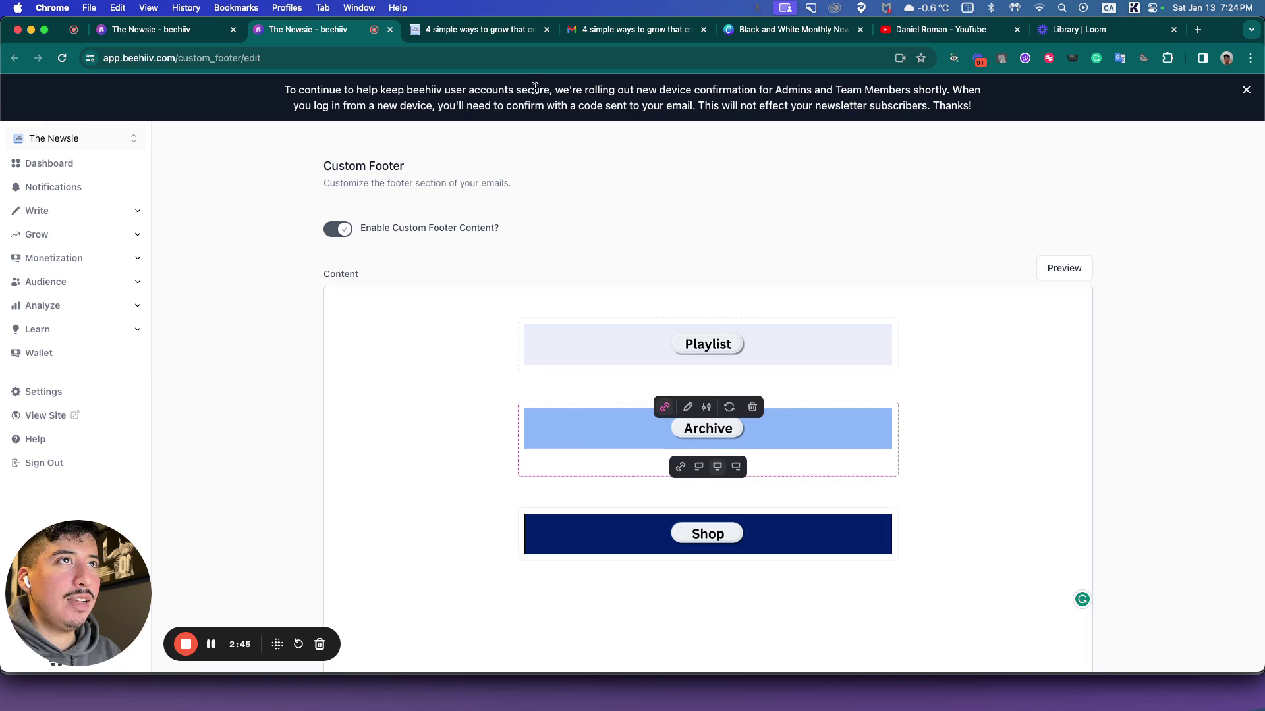
pyautogui.click(489, 30)
pyautogui.hotkey('ctrl', 'Tab')
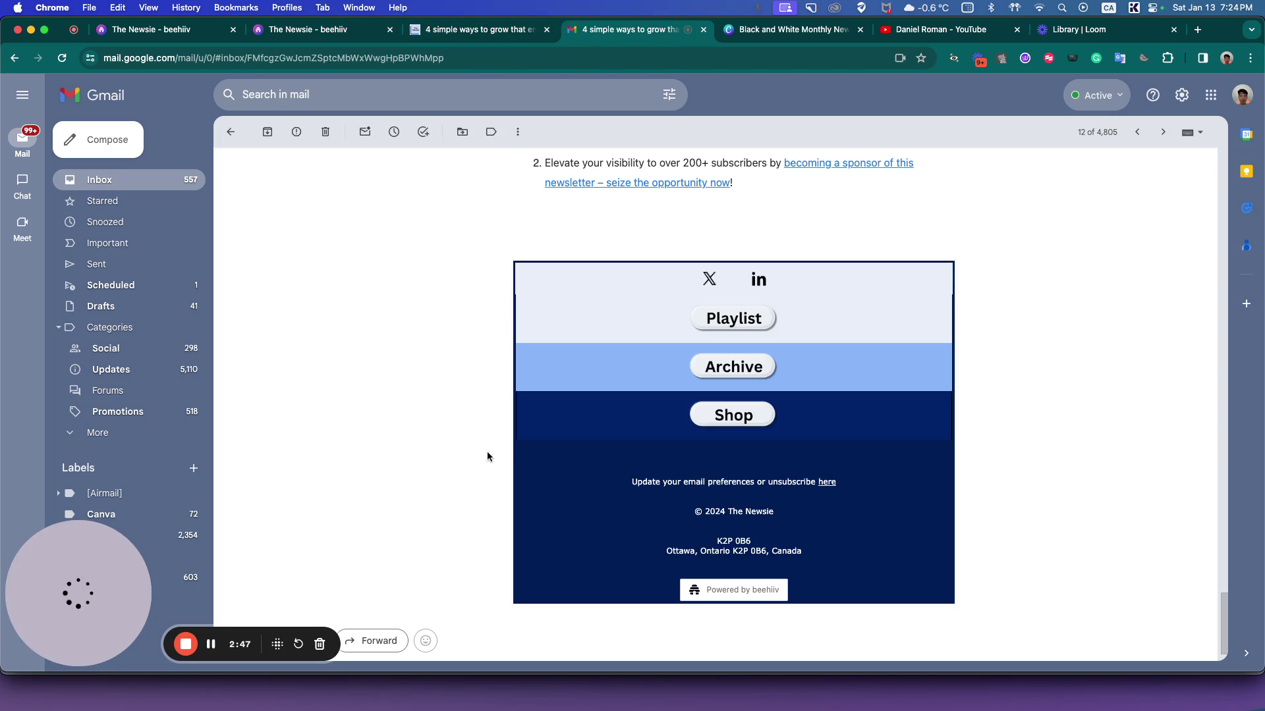
pyautogui.click(716, 322)
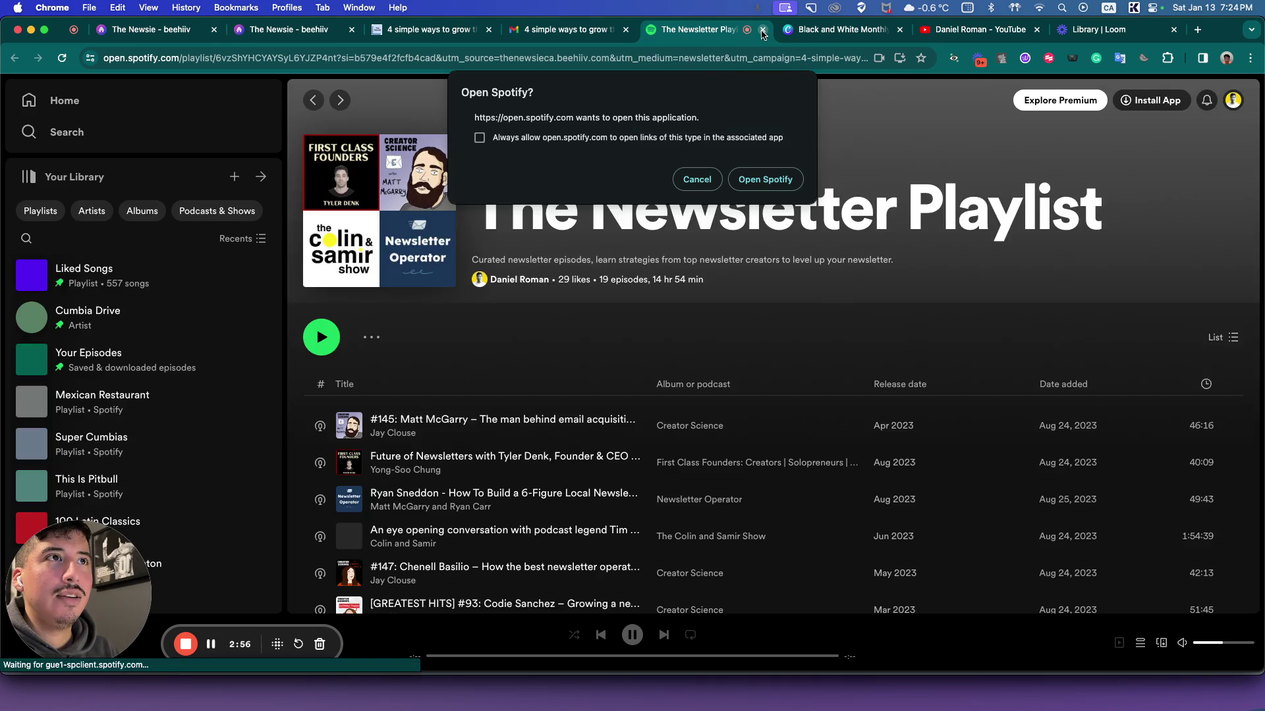
pyautogui.click(762, 31)
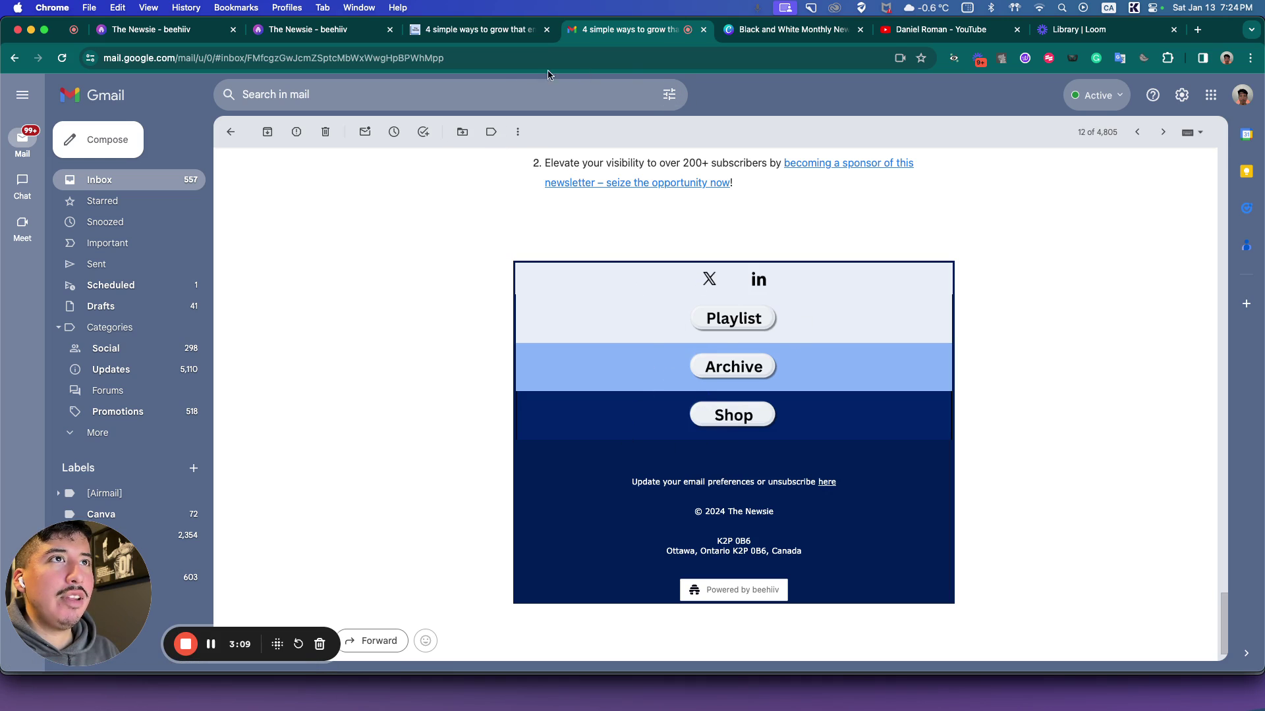
# Close the extra Custom Footer tab and return to the theme design editor.
pyautogui.click(362, 29)
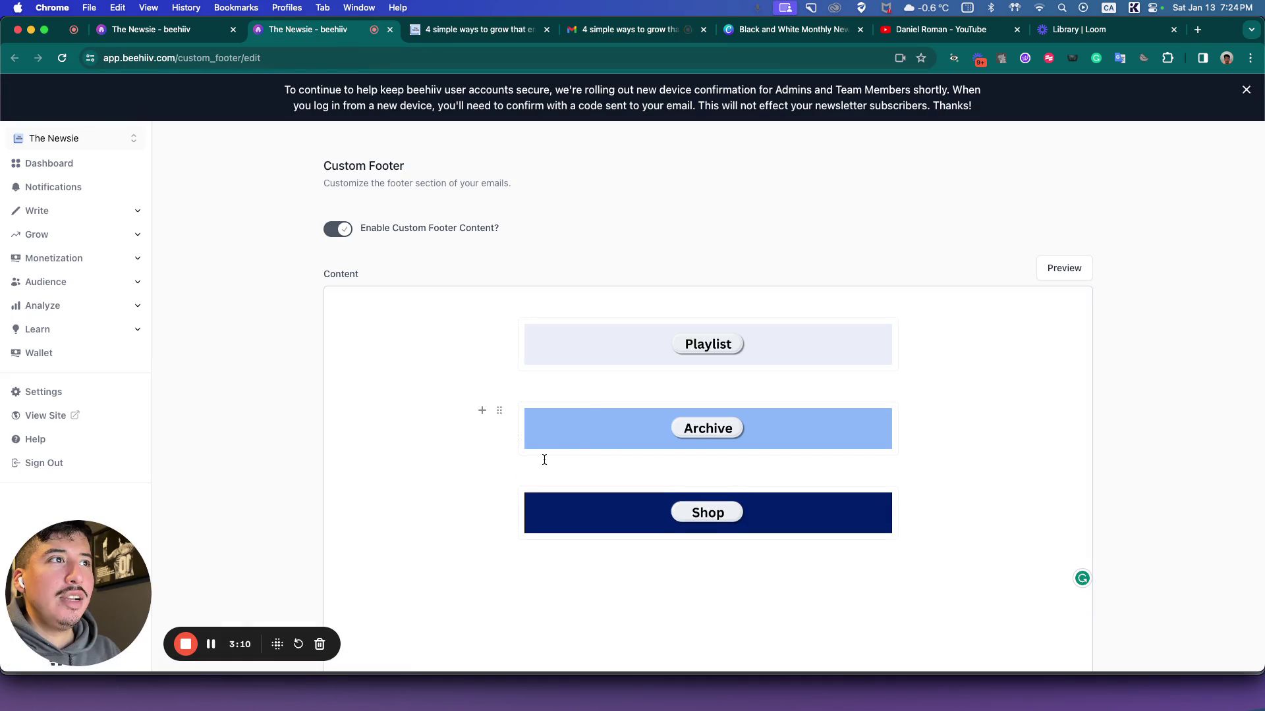
pyautogui.click(165, 29)
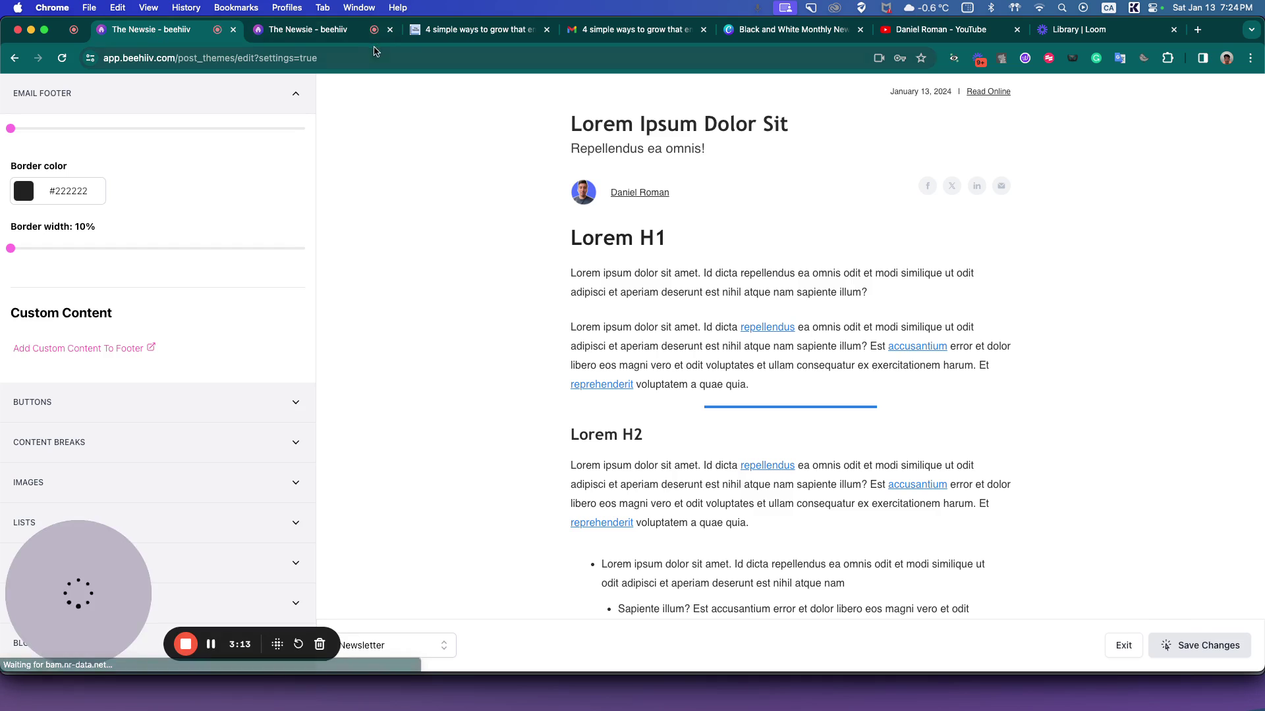
pyautogui.click(390, 29)
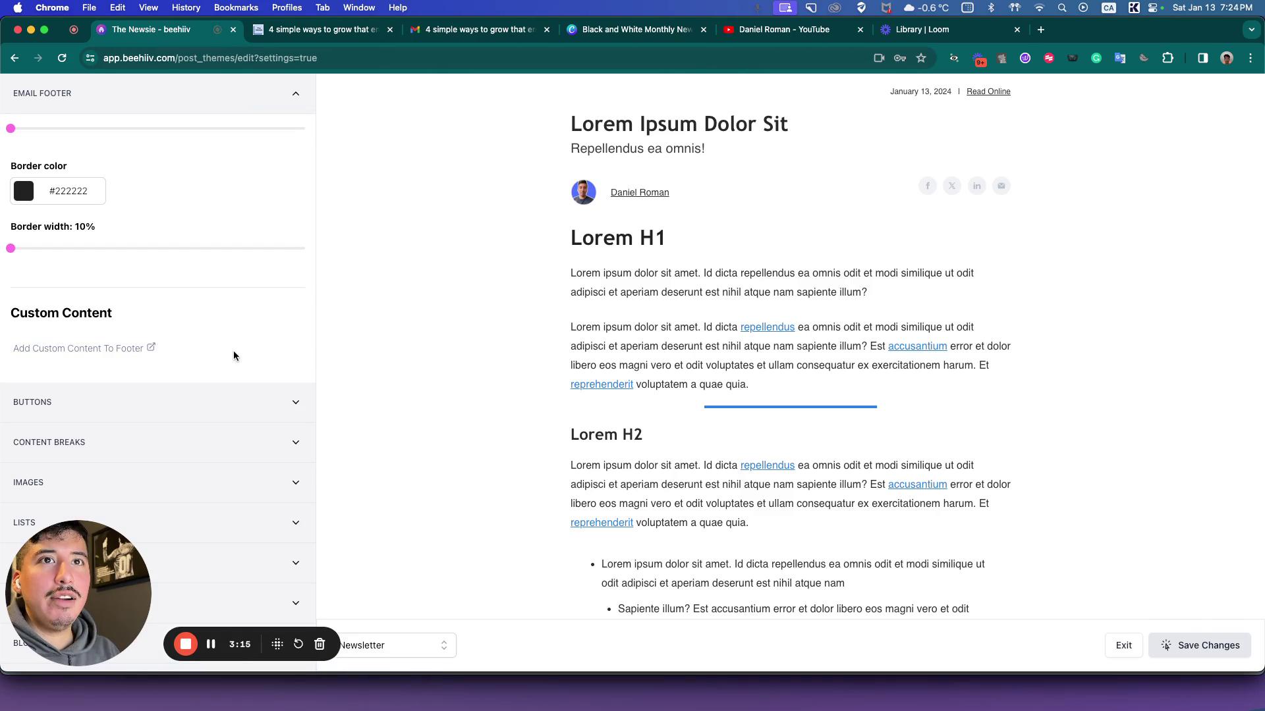
# Bring the footer's Playlist, Archive and Shop buttons and the Spacing settings into view.
pyautogui.scroll(3, 233, 350)
pyautogui.scroll(-15, 585, 480)
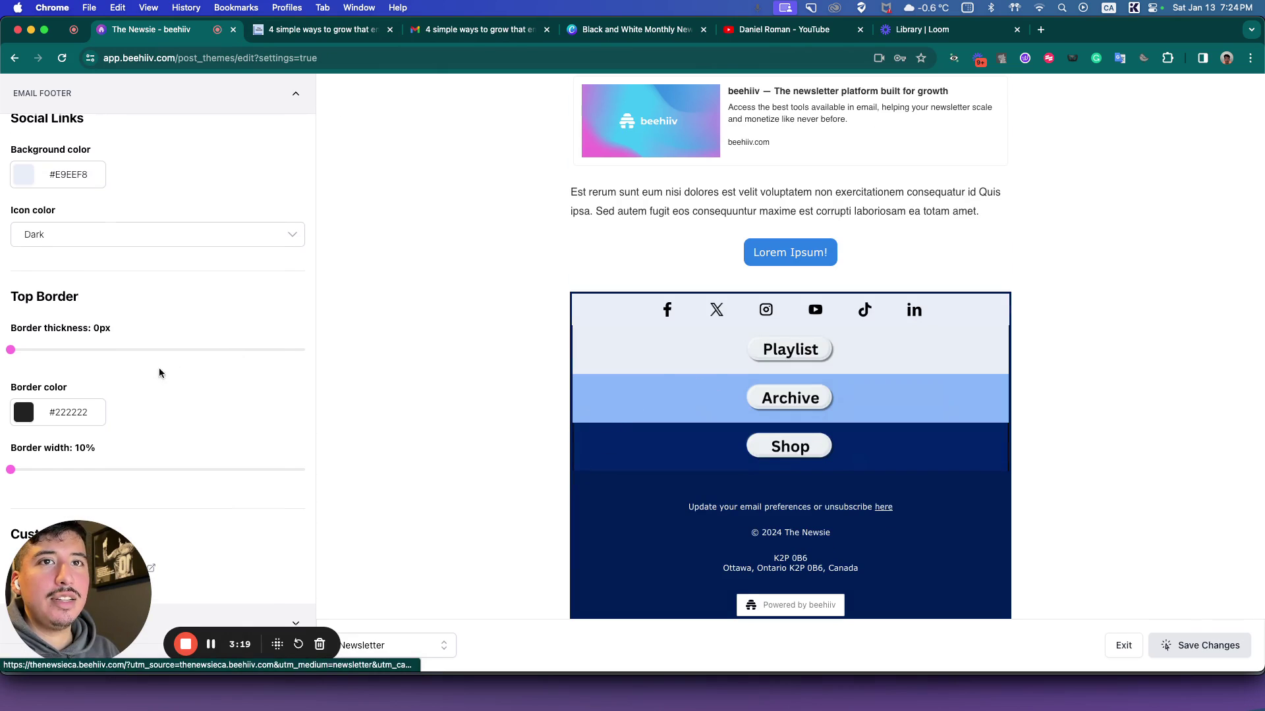
pyautogui.scroll(-1, 150, 370)
pyautogui.scroll(-3, 150, 373)
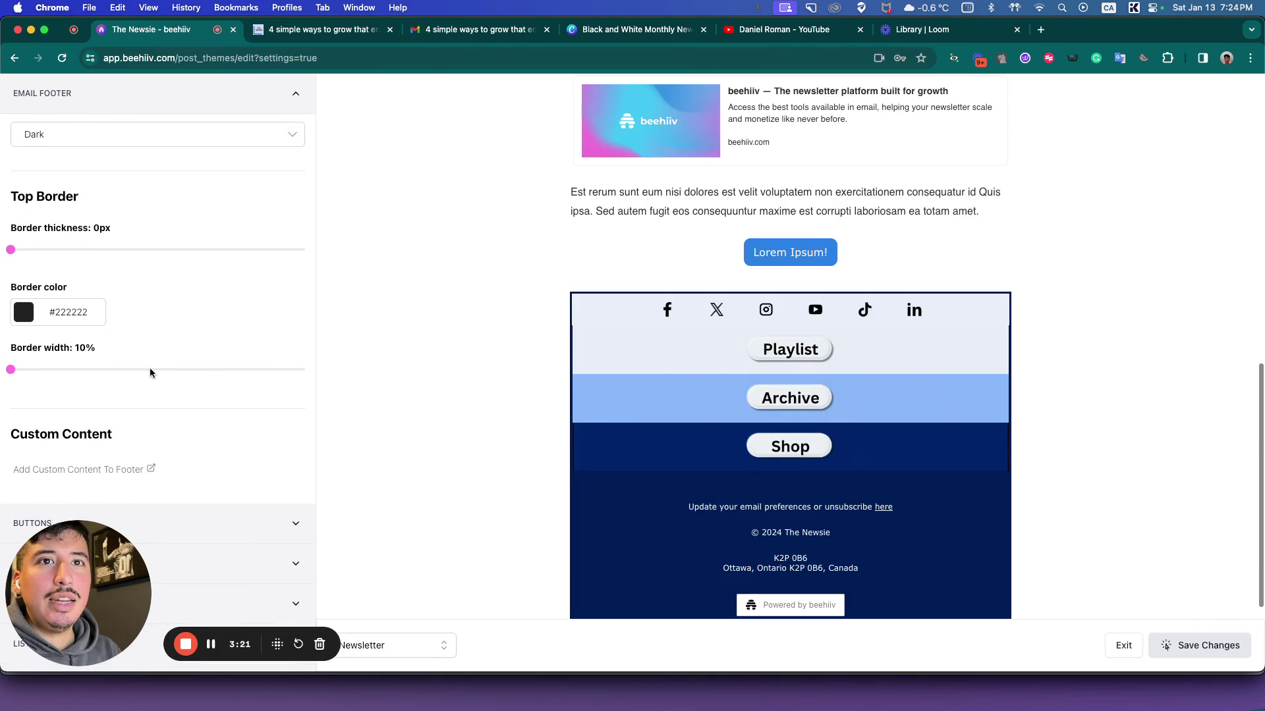
pyautogui.scroll(5, 150, 373)
pyautogui.scroll(5, 150, 372)
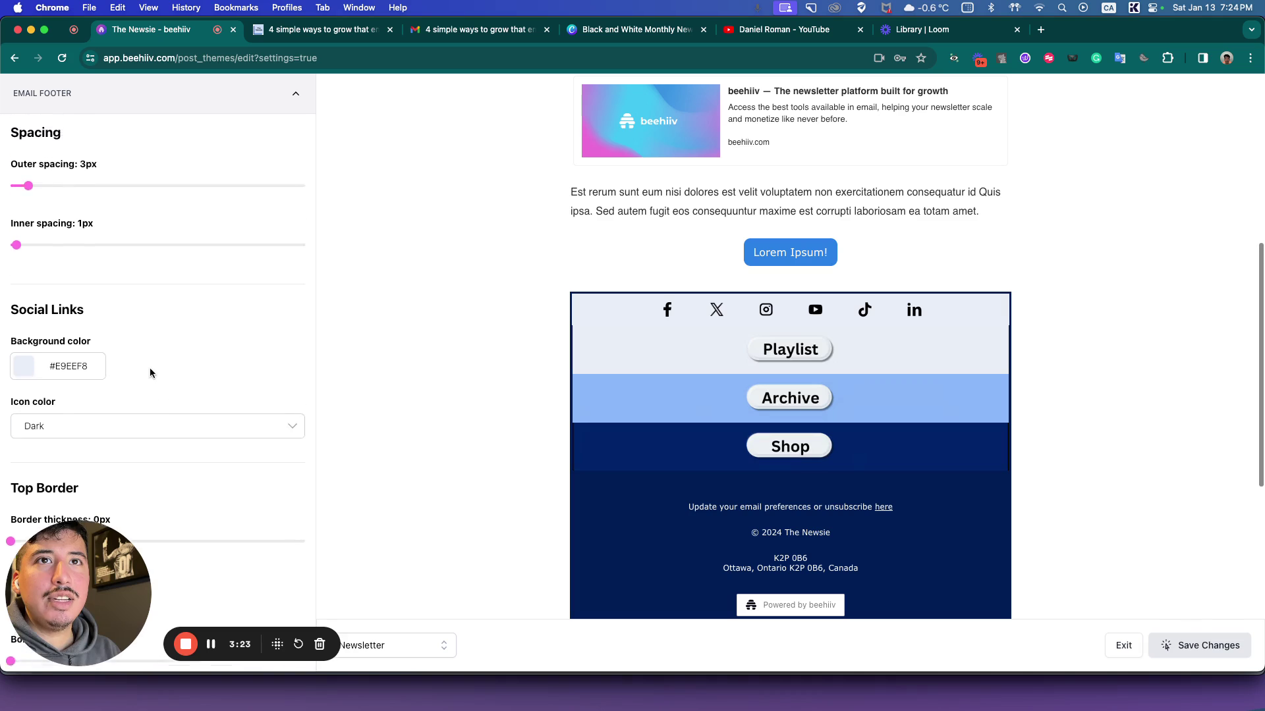
pyautogui.scroll(1, 150, 373)
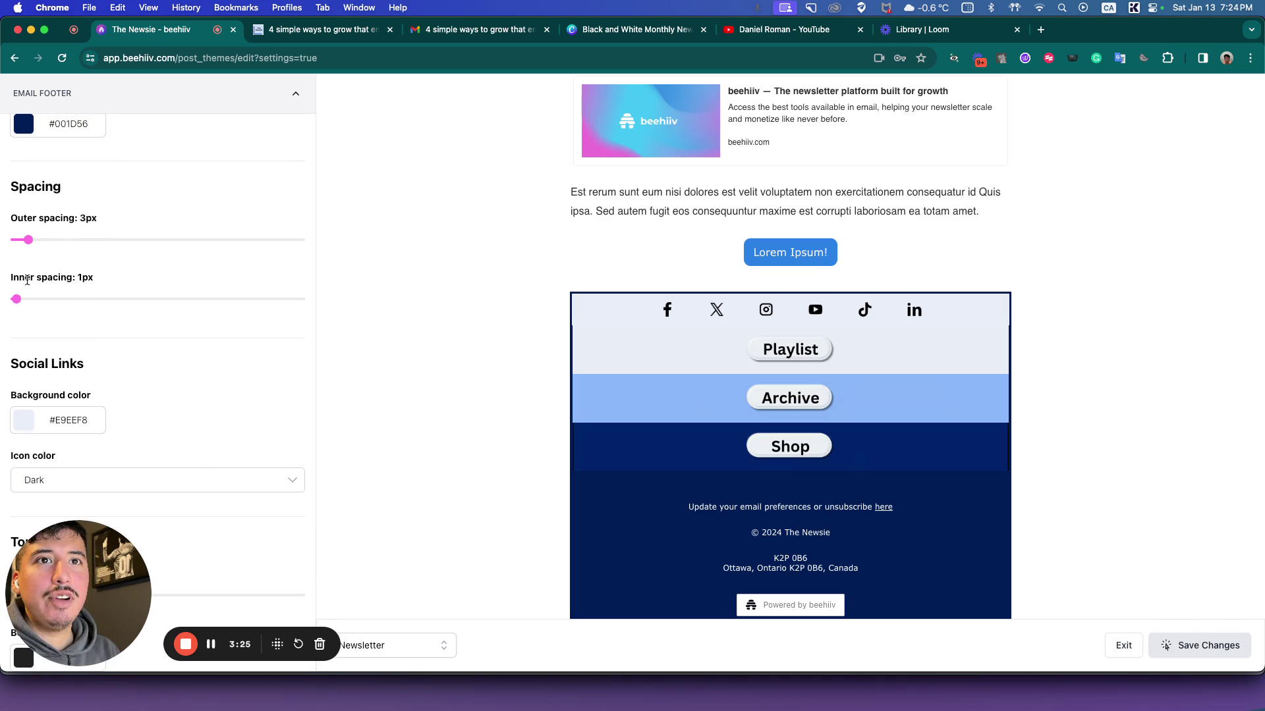
pyautogui.scroll(4, 37, 247)
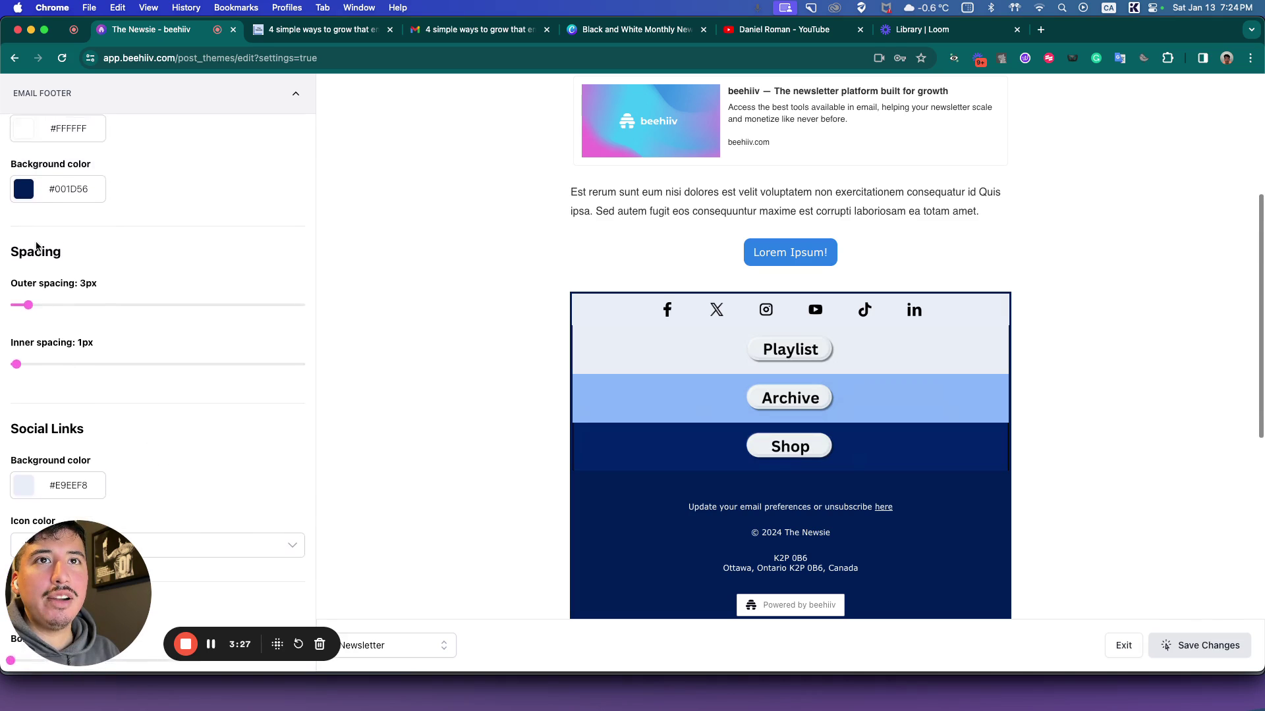
pyautogui.scroll(-11, 59, 370)
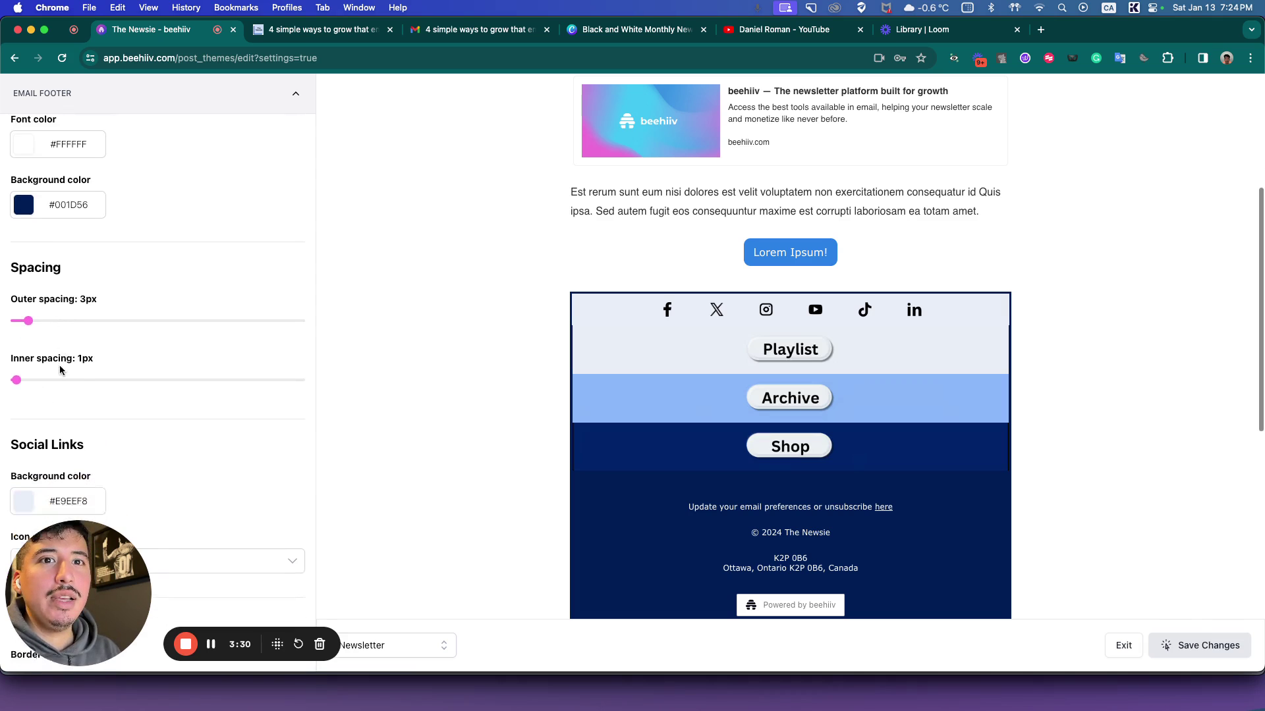
pyautogui.scroll(-5, 61, 371)
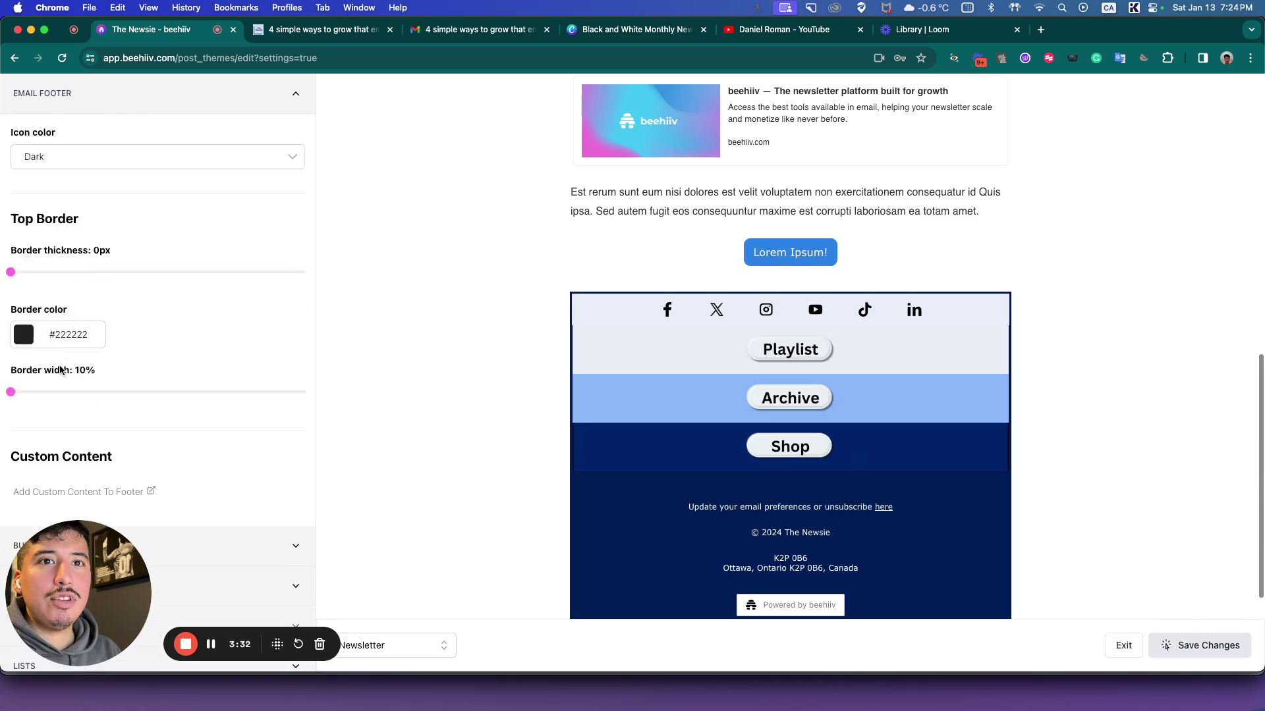
# Set the email footer's outer spacing to 3px and inner spacing to 1px.
pyautogui.scroll(12, 93, 400)
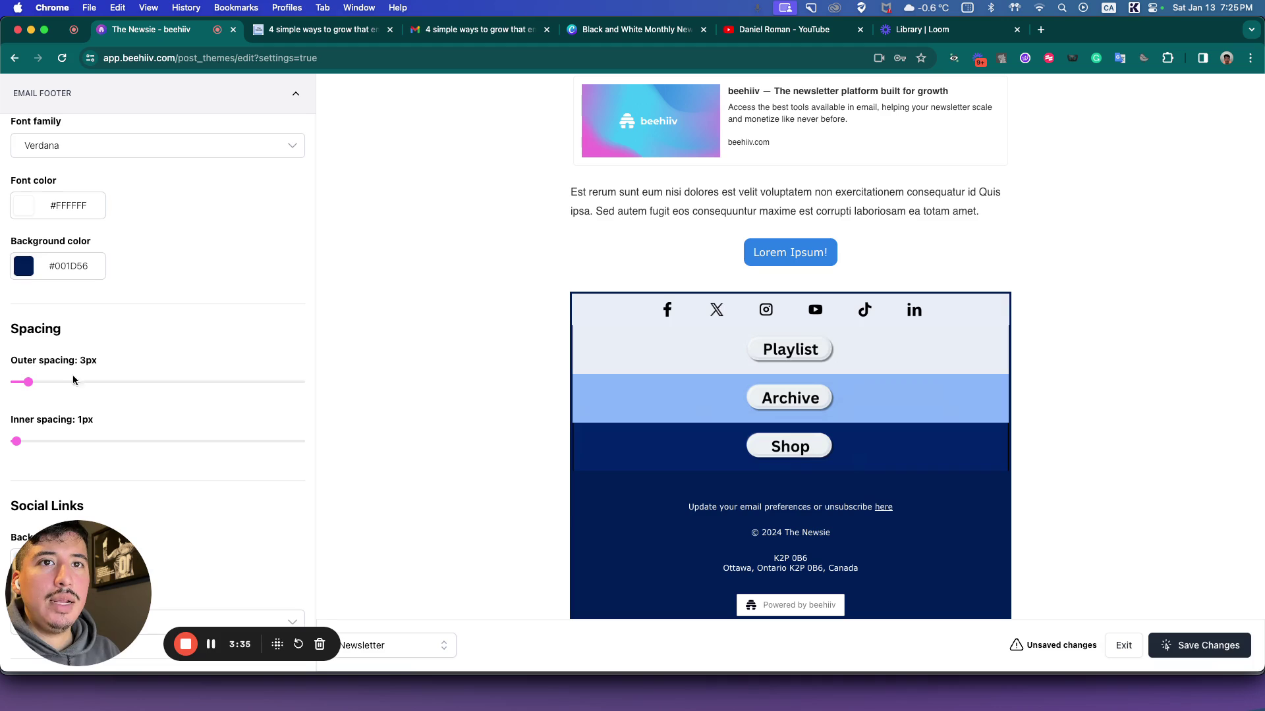
pyautogui.scroll(-2, 99, 388)
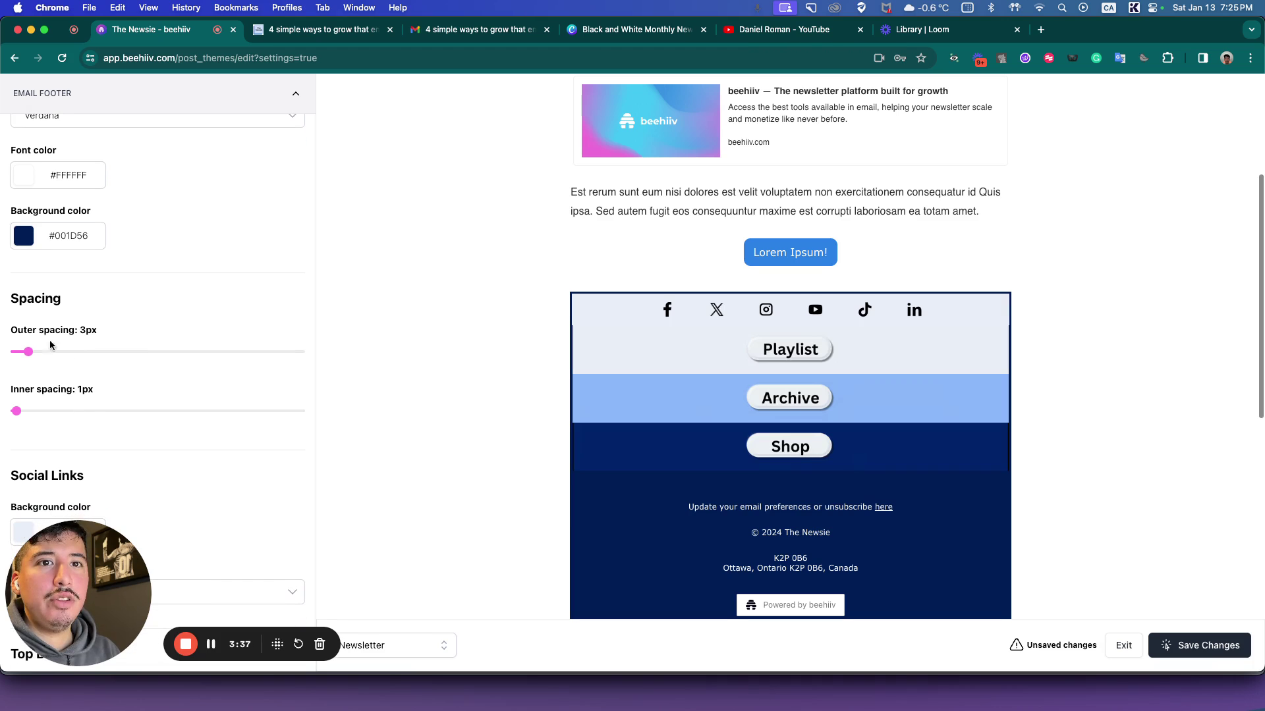